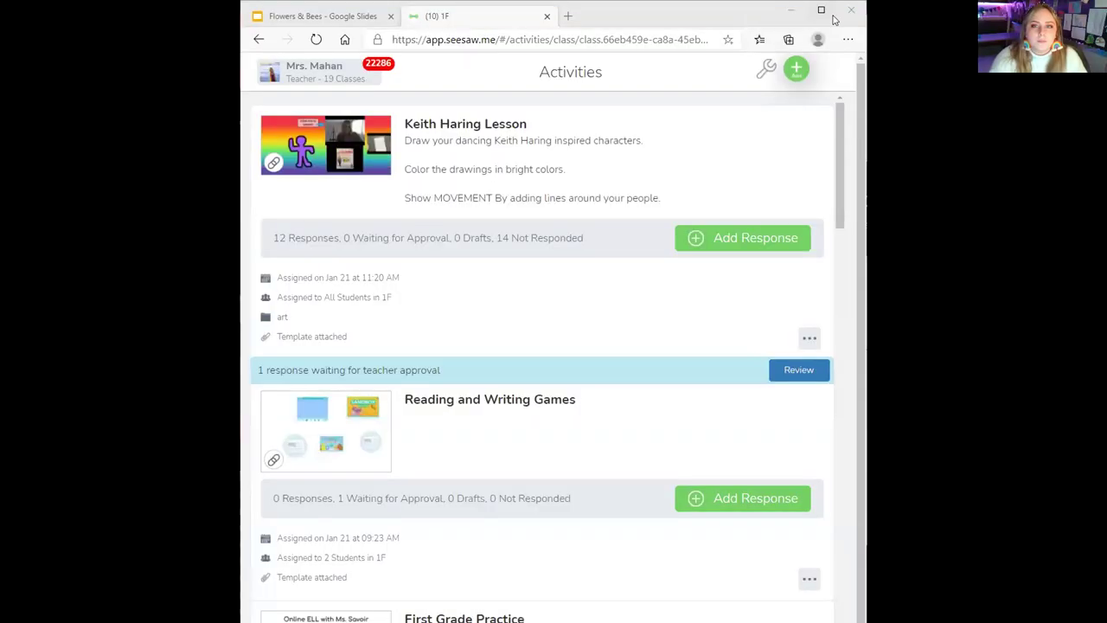
- Maximize the browser and bring up the Flowers & Bees Google Slides deck
click(821, 10)
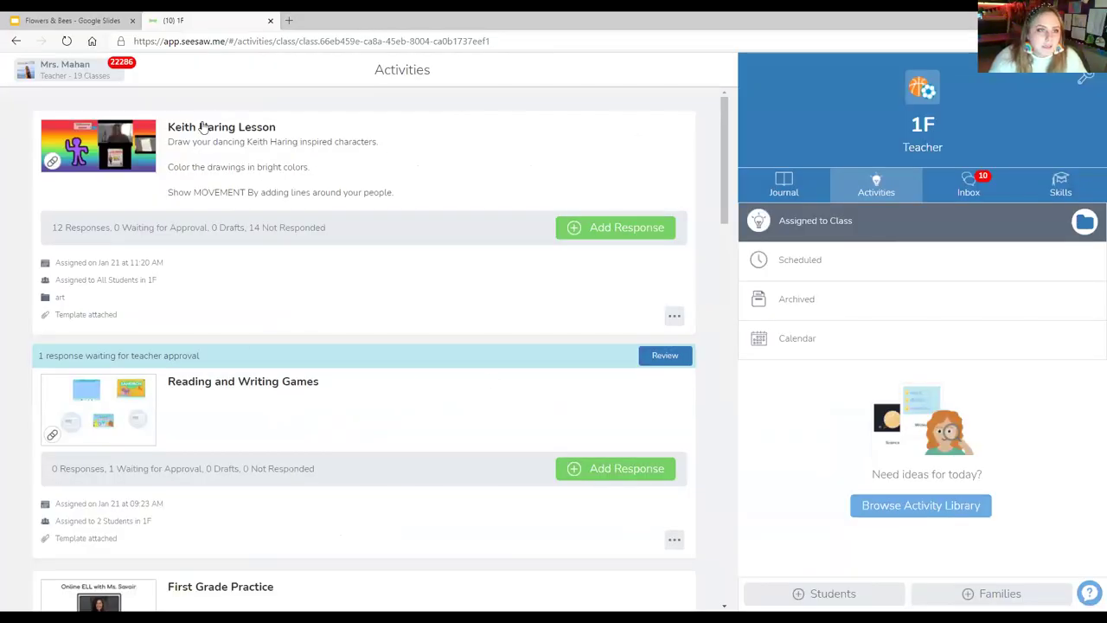
click(98, 22)
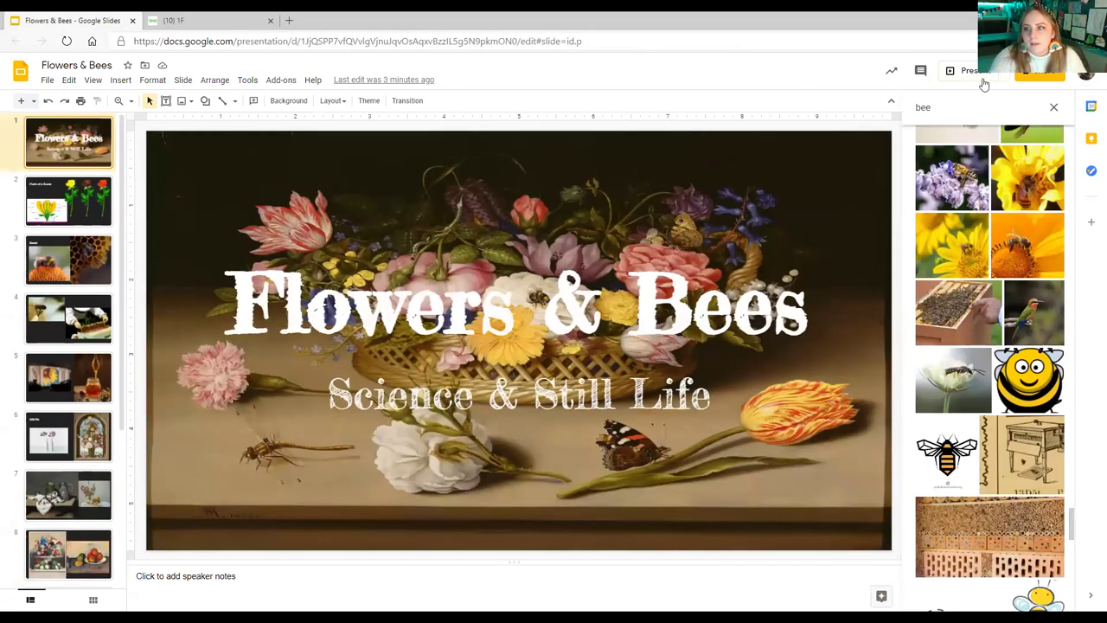
- Present the Flowers & Bees deck full screen with the laser pointer turned on
click(968, 71)
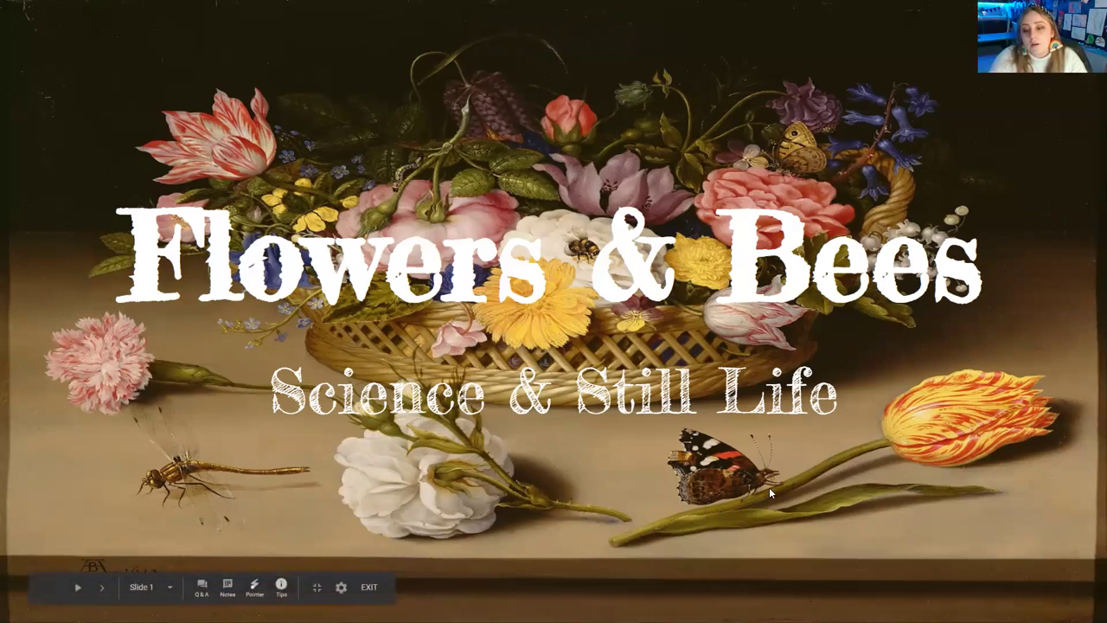
click(254, 586)
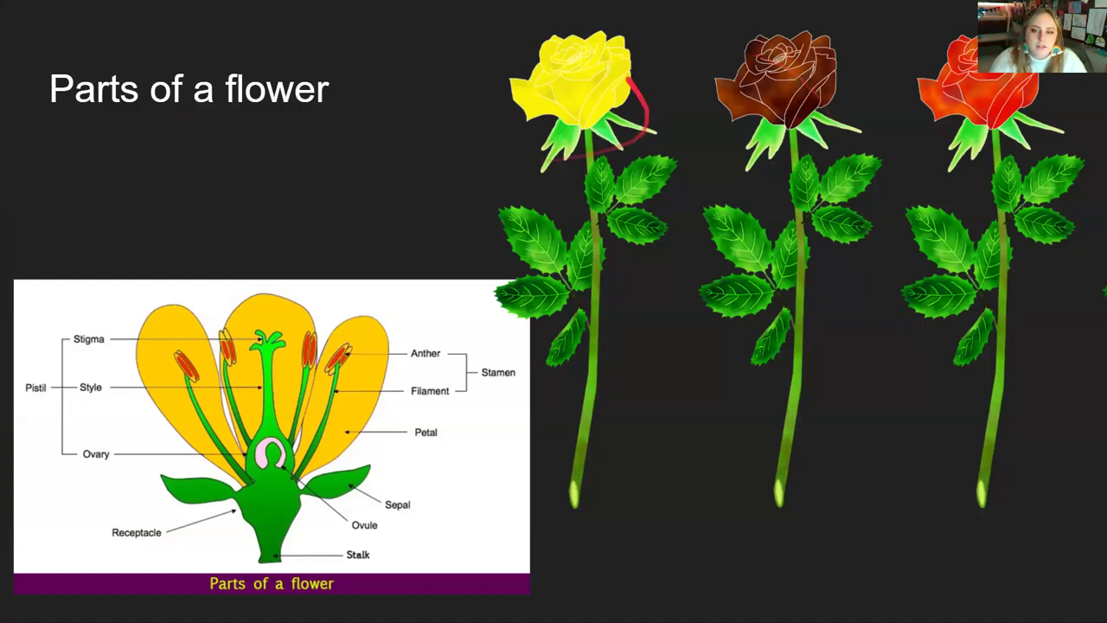
- Advance the slideshow past Parts of a flower to the Bees! slide
mouse_move(555, 539)
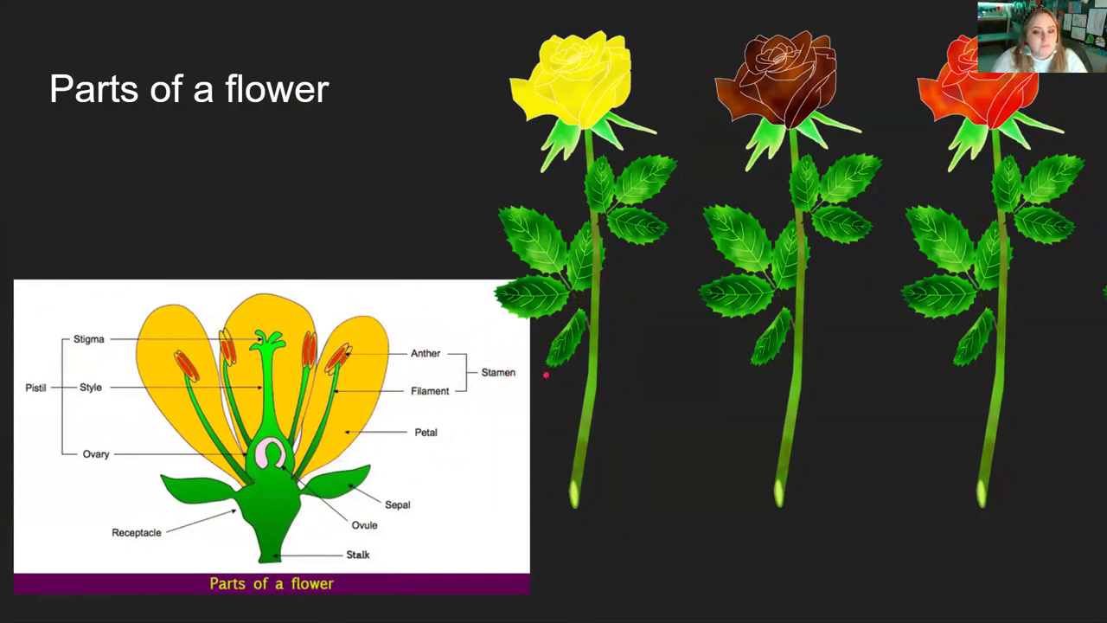
key(Right)
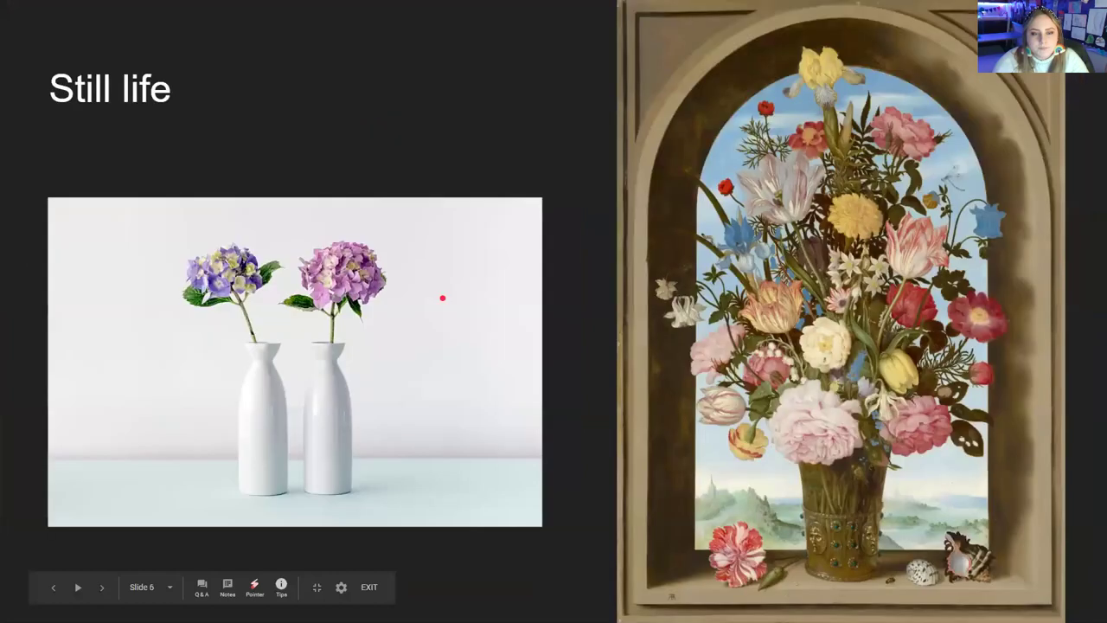
- Advance to slide 8, the seed poster beside the apples-and-lemon still life
key(Right)
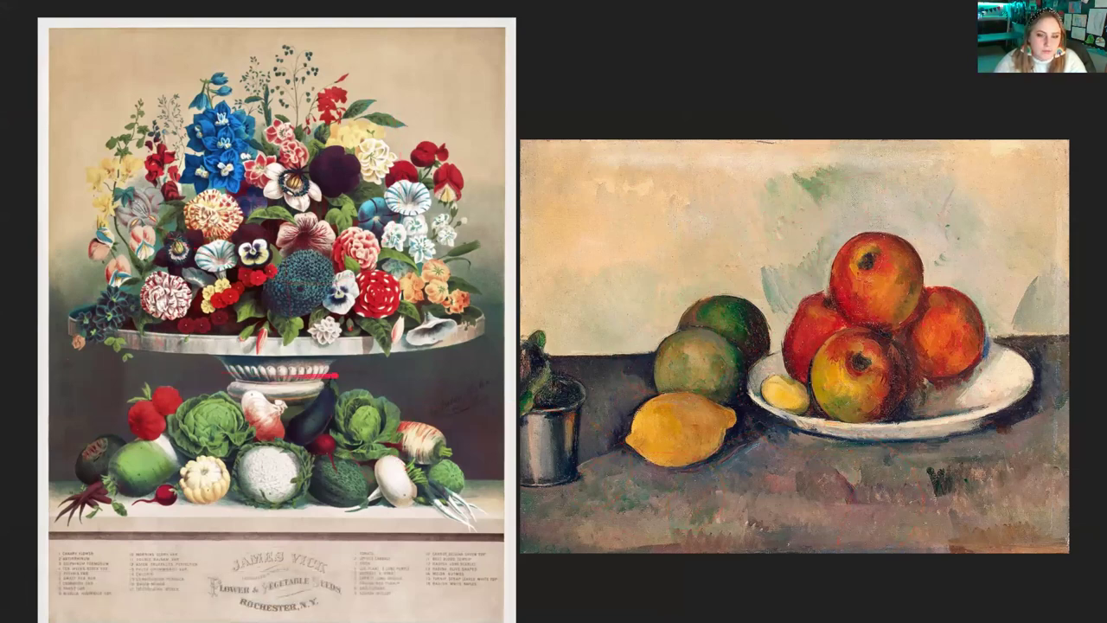
- Advance past the goldfish-bowl still life to slide 12, then exit the presentation
click(437, 329)
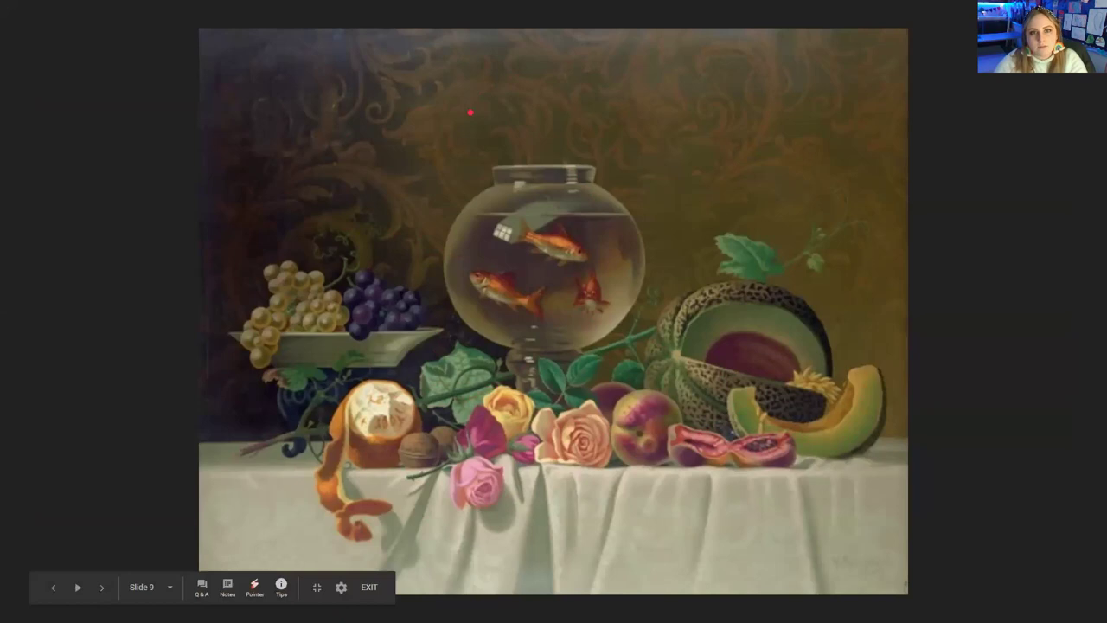
key(Right)
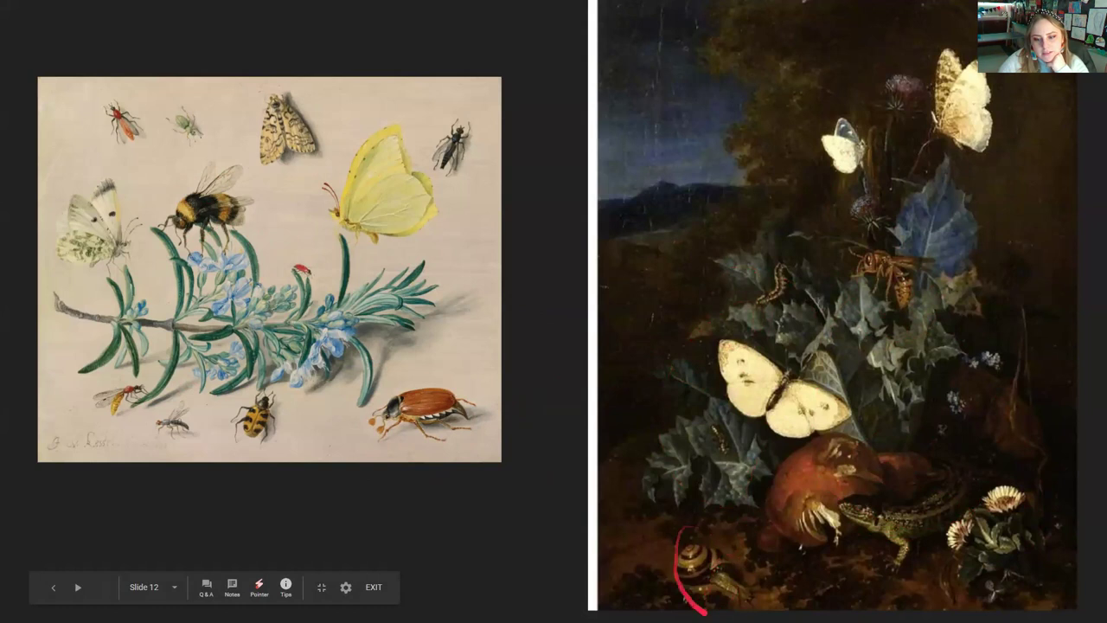
right_click(749, 434)
click(695, 430)
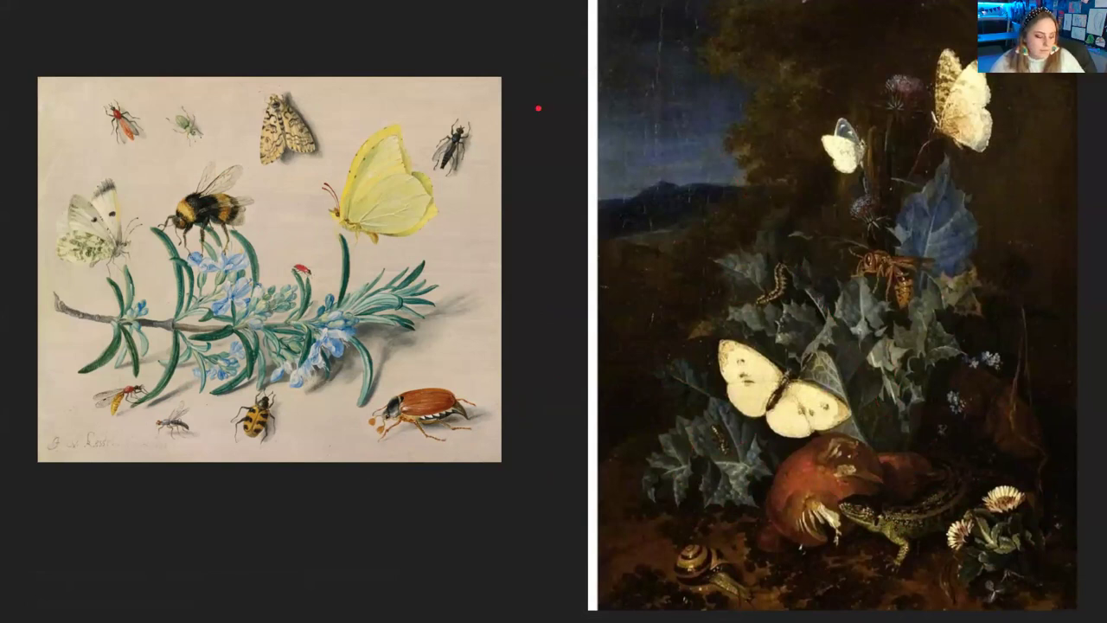
key(Escape)
- Return to Seesaw and select class 1F
click(239, 23)
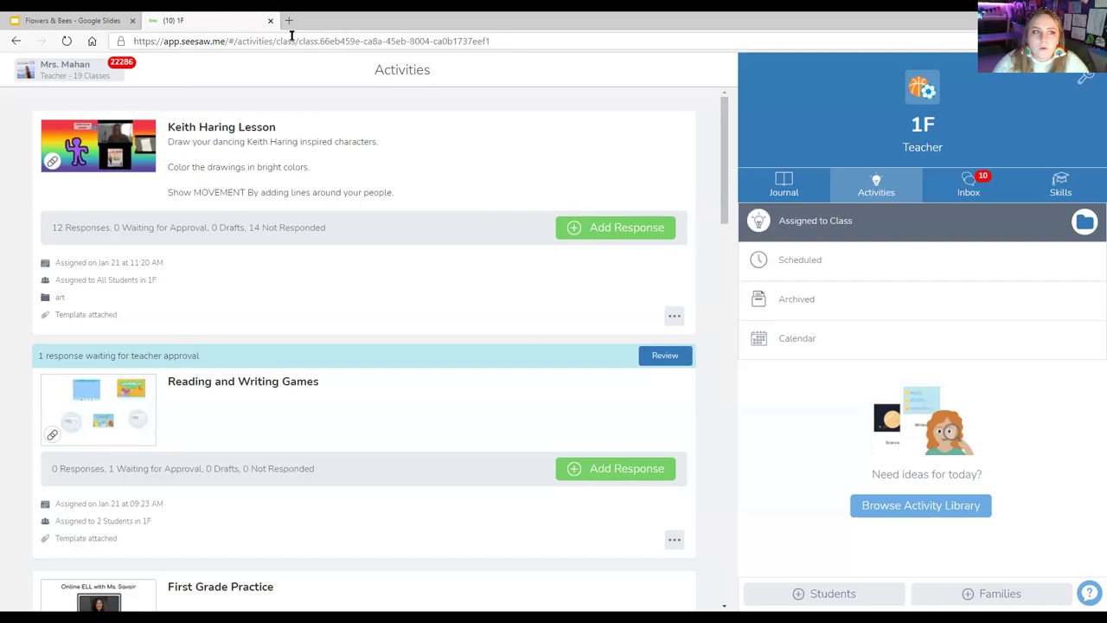
click(65, 69)
click(111, 117)
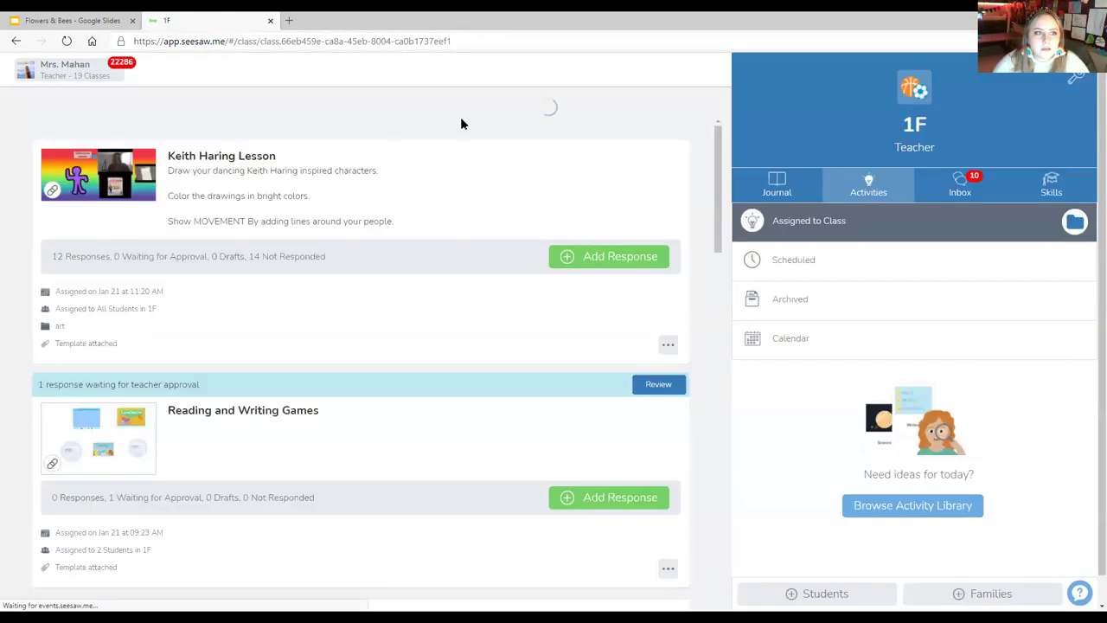
- Open Flowers & Bees! from Assign Activity, preview its template, then choose Edit Activity
click(730, 84)
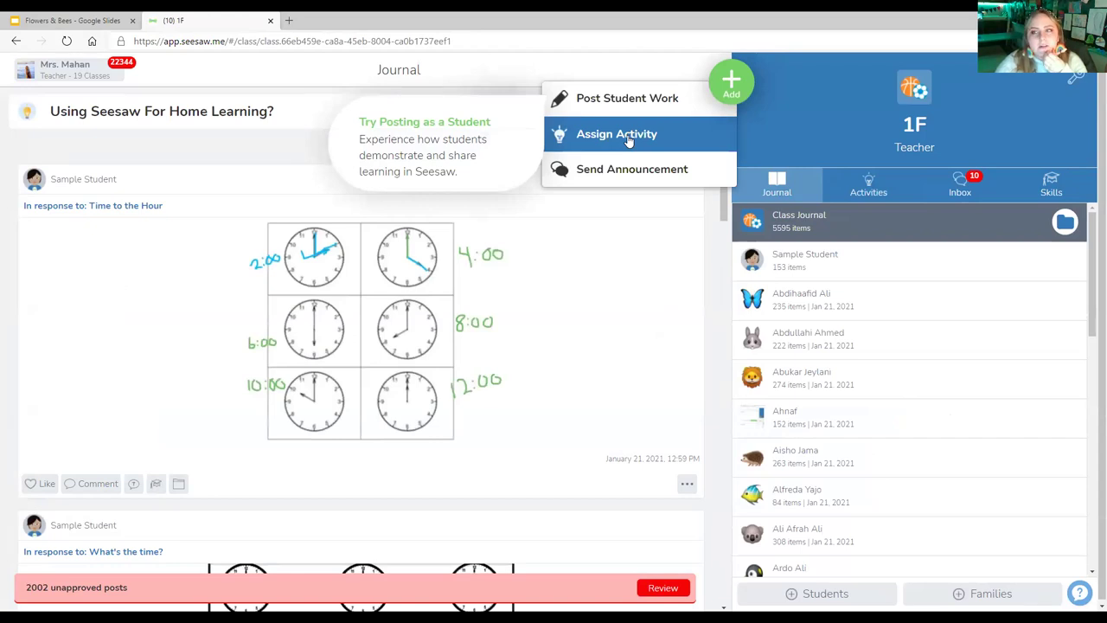
click(629, 141)
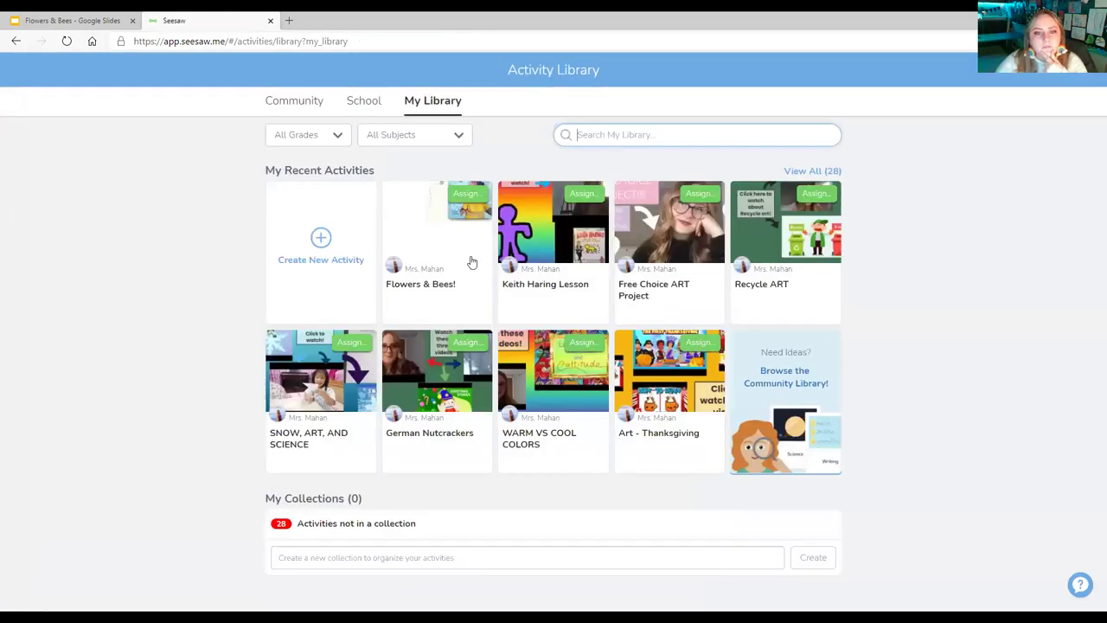
click(462, 246)
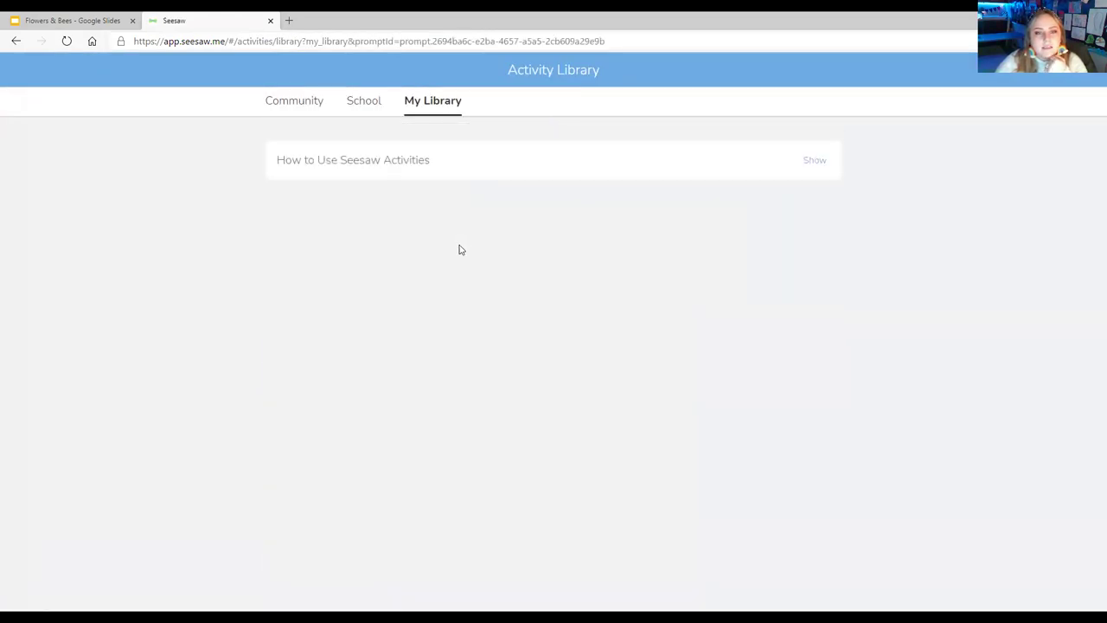
click(325, 318)
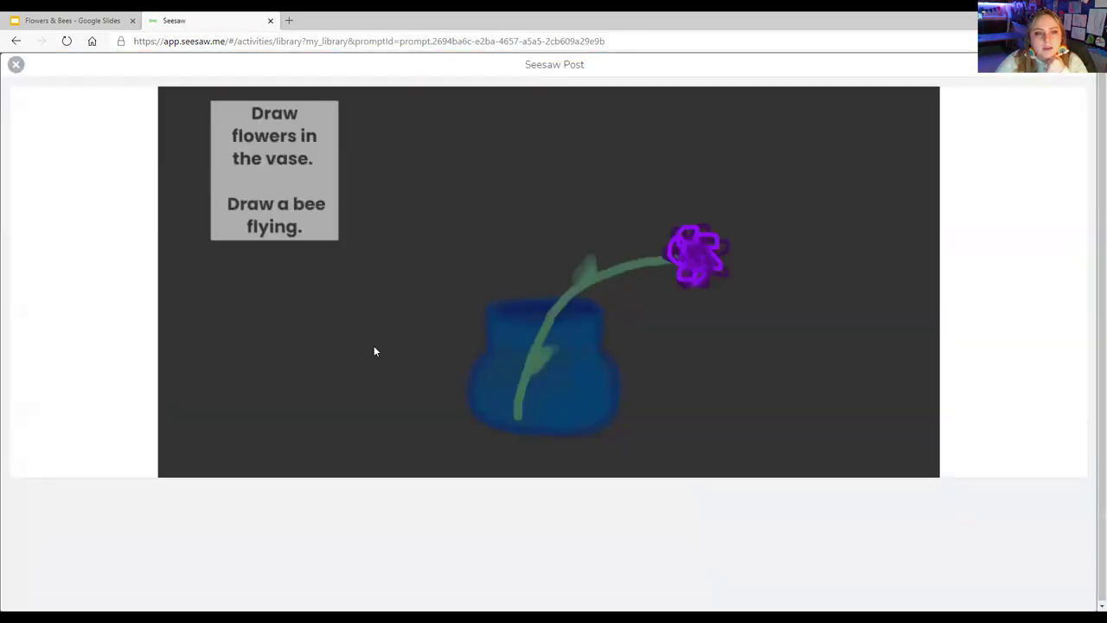
click(16, 64)
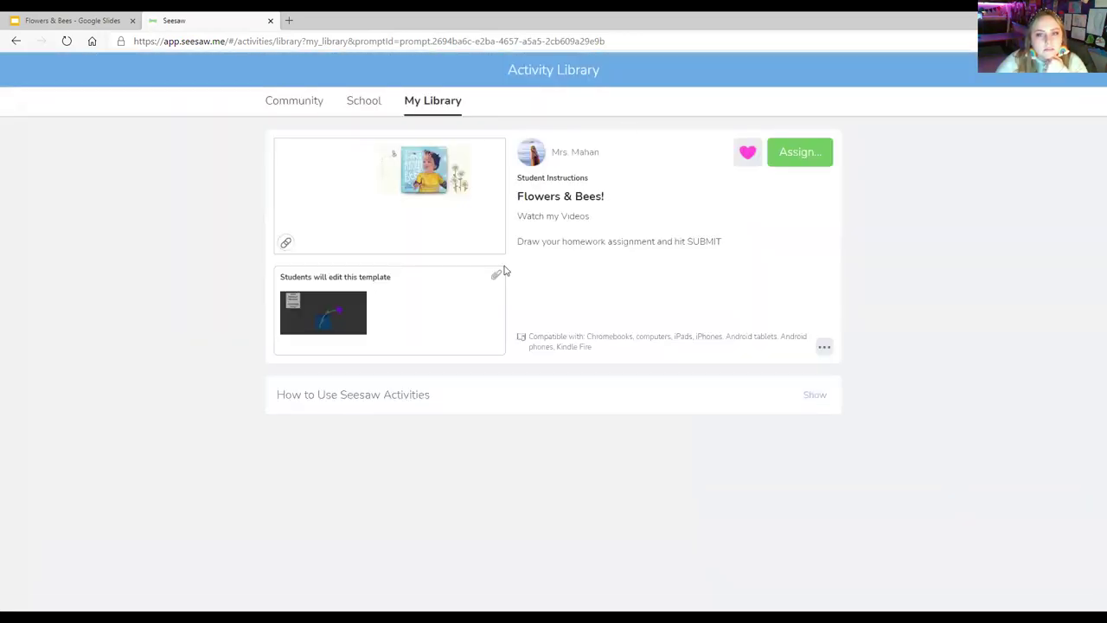
click(824, 347)
click(756, 412)
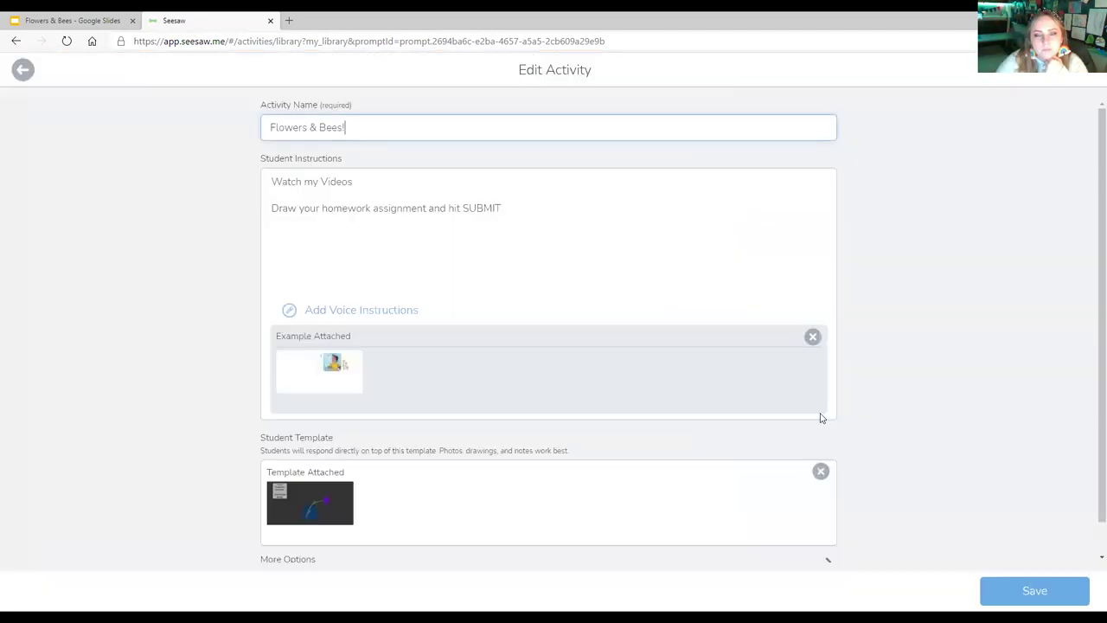
- Open the student template drawing and set the marker to a thin dark olive brush
click(335, 512)
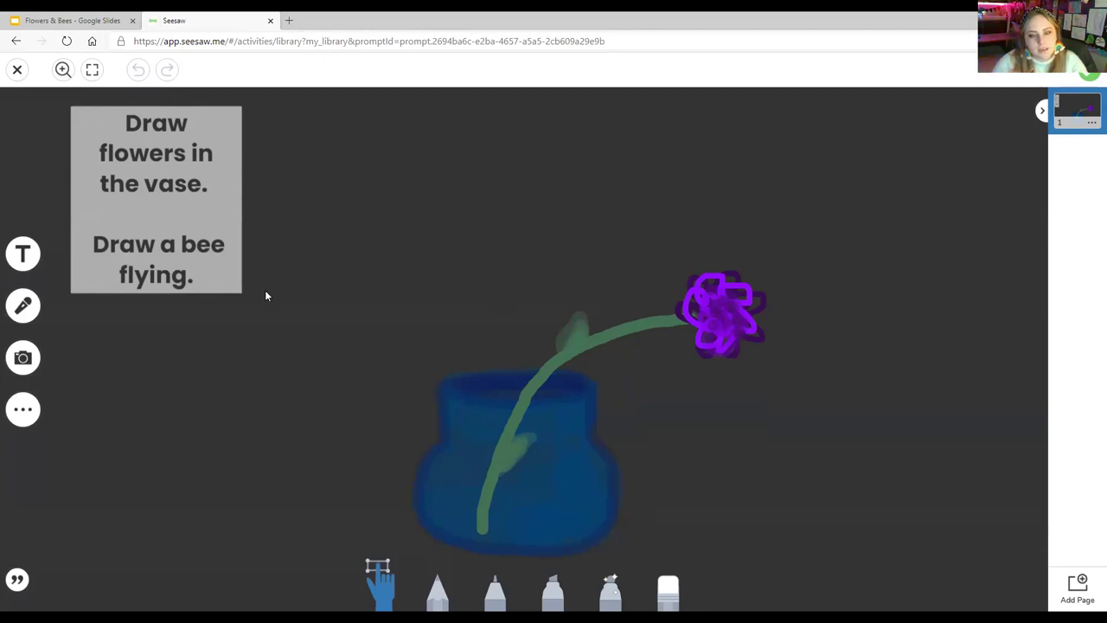
click(494, 589)
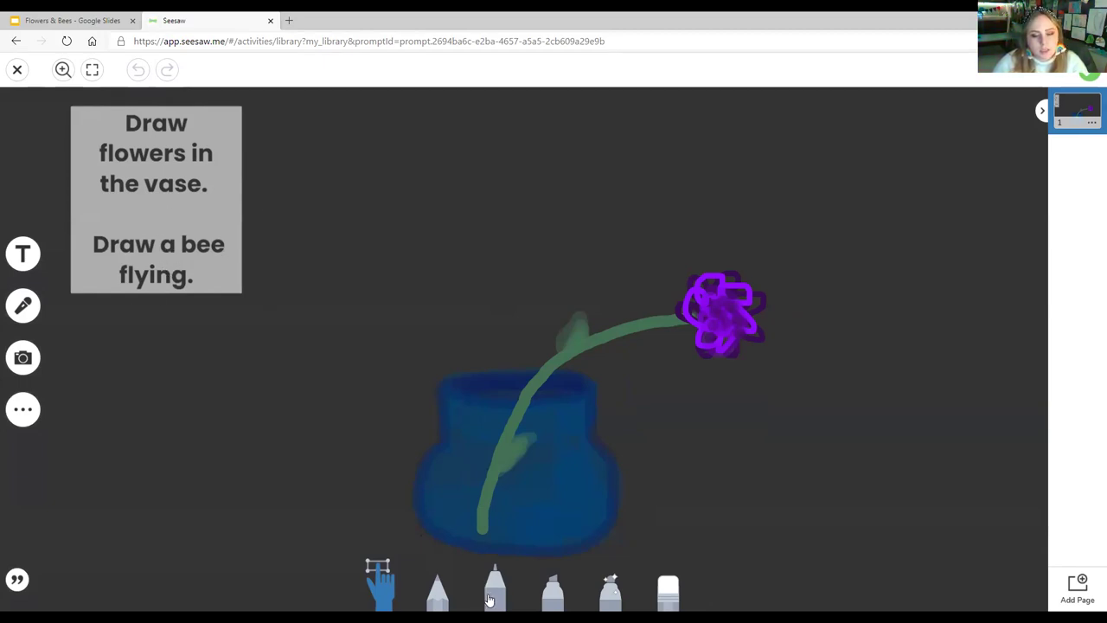
click(495, 590)
click(454, 535)
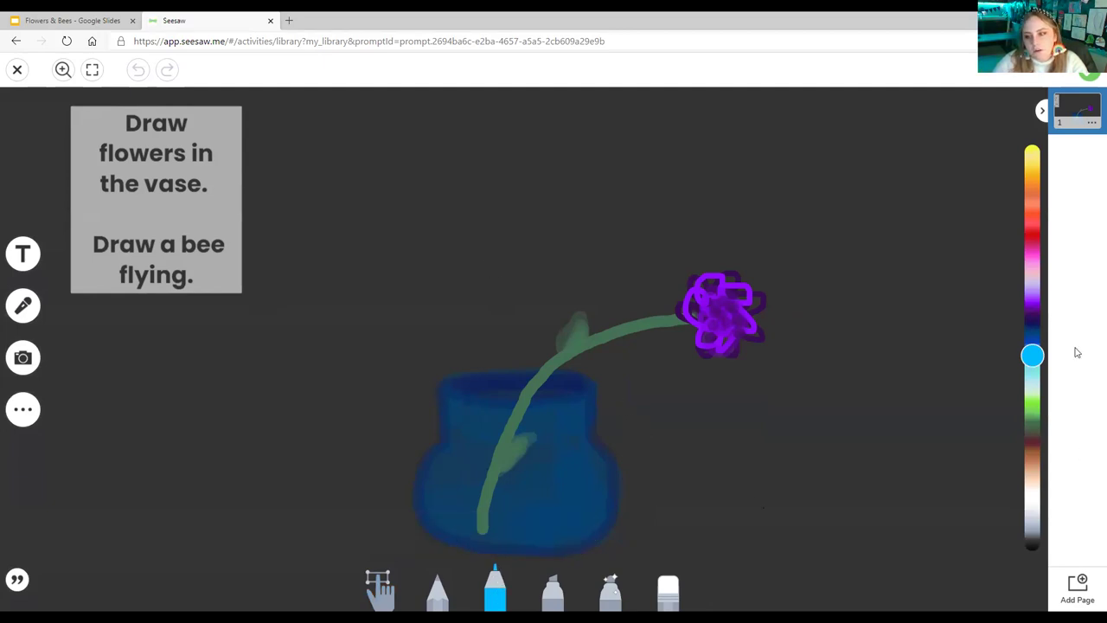
click(1034, 435)
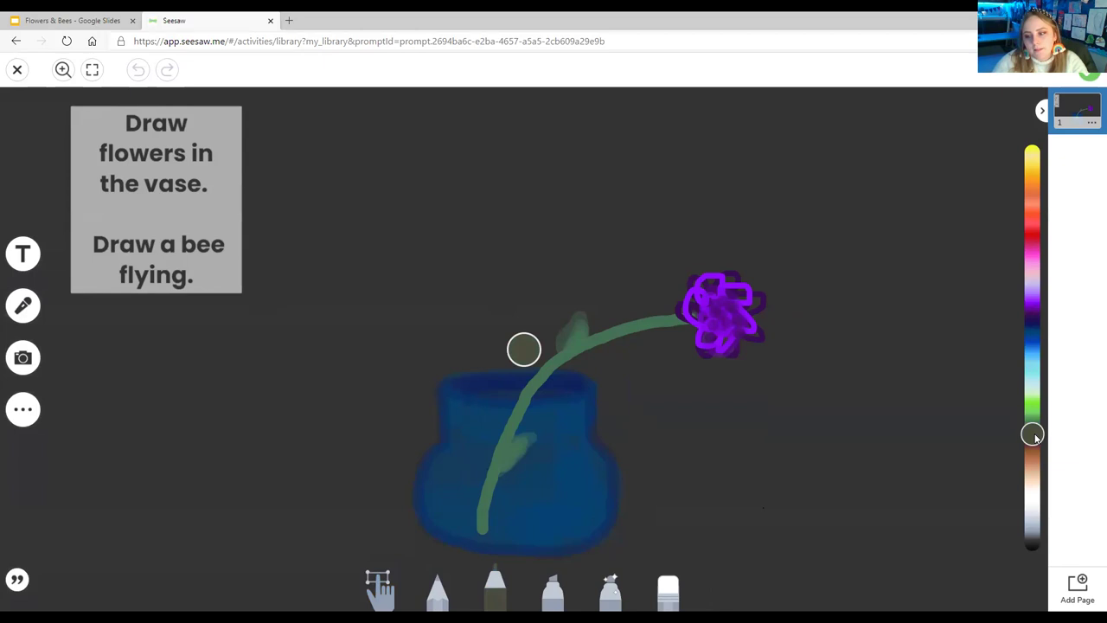
- Draw seven thin stems rising from the vase, one drooping over its left side
mouse_move(553, 512)
mouse_down()
mouse_move(522, 396)
mouse_move(482, 320)
mouse_move(430, 291)
mouse_move(382, 287)
mouse_up()
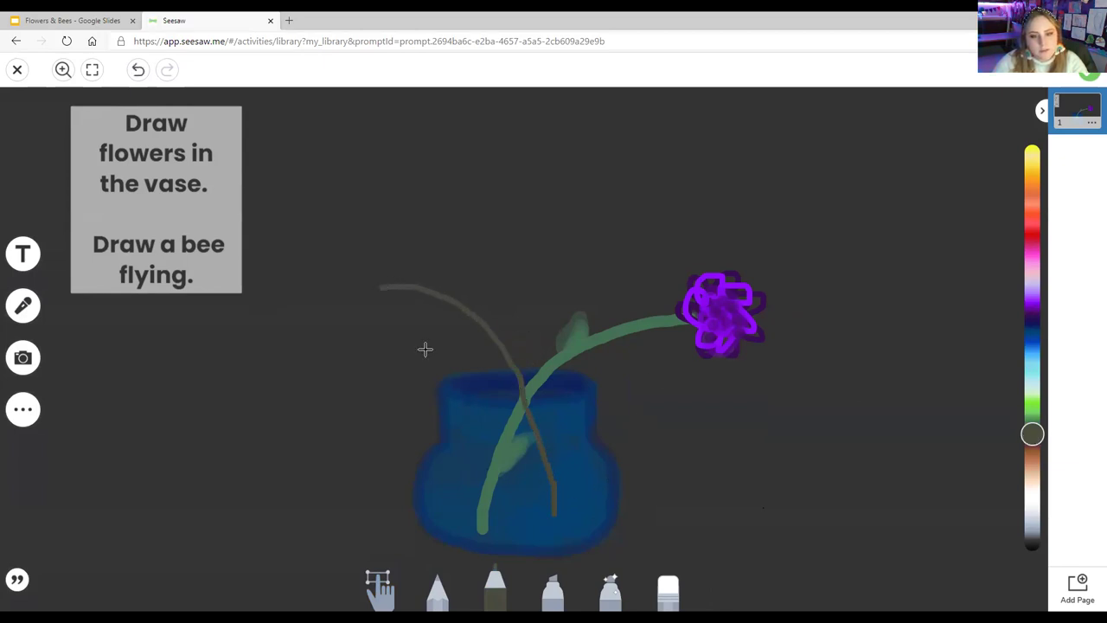
drag(481, 475, 500, 387)
drag(505, 346, 532, 253)
mouse_move(553, 221)
mouse_down()
mouse_move(643, 144)
mouse_move(676, 140)
mouse_up()
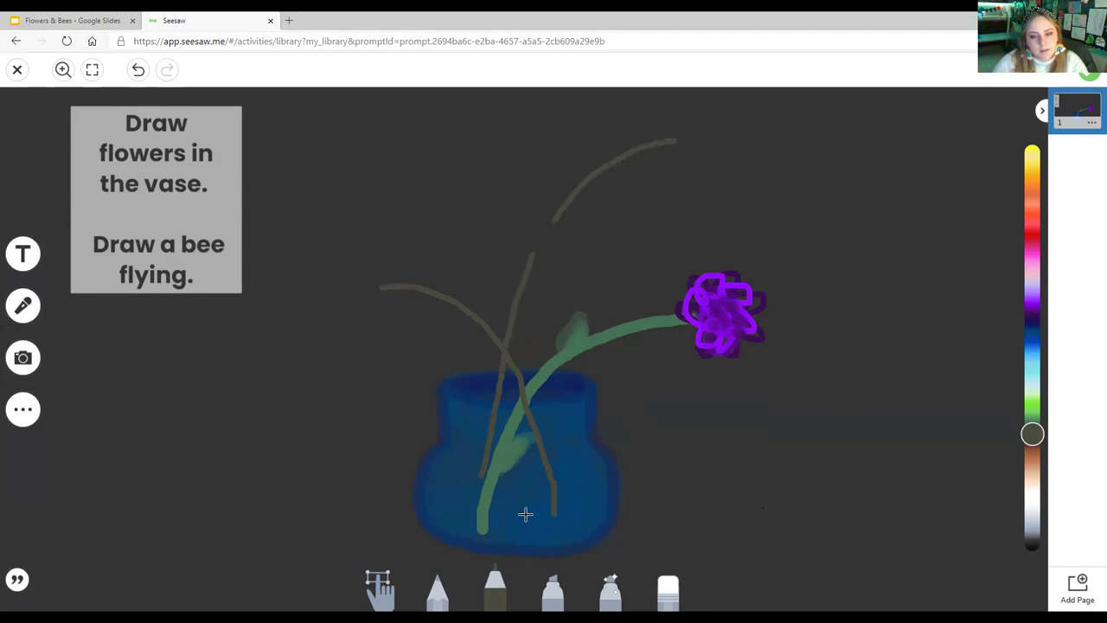
mouse_move(524, 514)
mouse_down()
mouse_move(567, 388)
mouse_move(601, 383)
mouse_move(715, 440)
mouse_up()
mouse_move(473, 398)
mouse_down()
mouse_move(407, 383)
mouse_move(369, 452)
mouse_move(358, 522)
mouse_up()
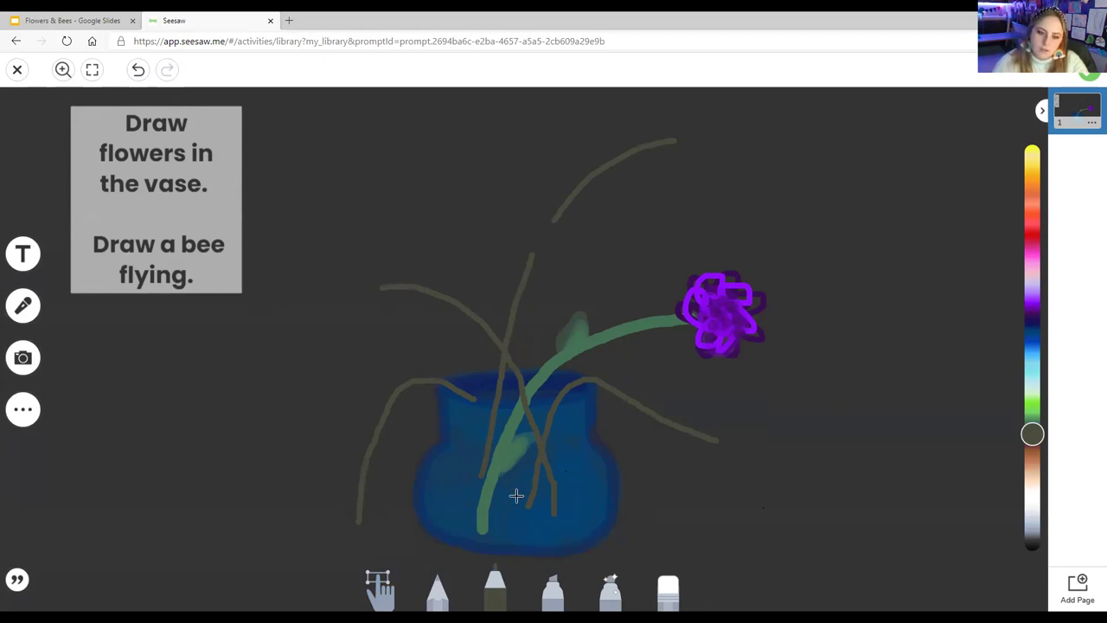
mouse_move(510, 519)
mouse_down()
mouse_move(479, 293)
mouse_move(494, 147)
mouse_up()
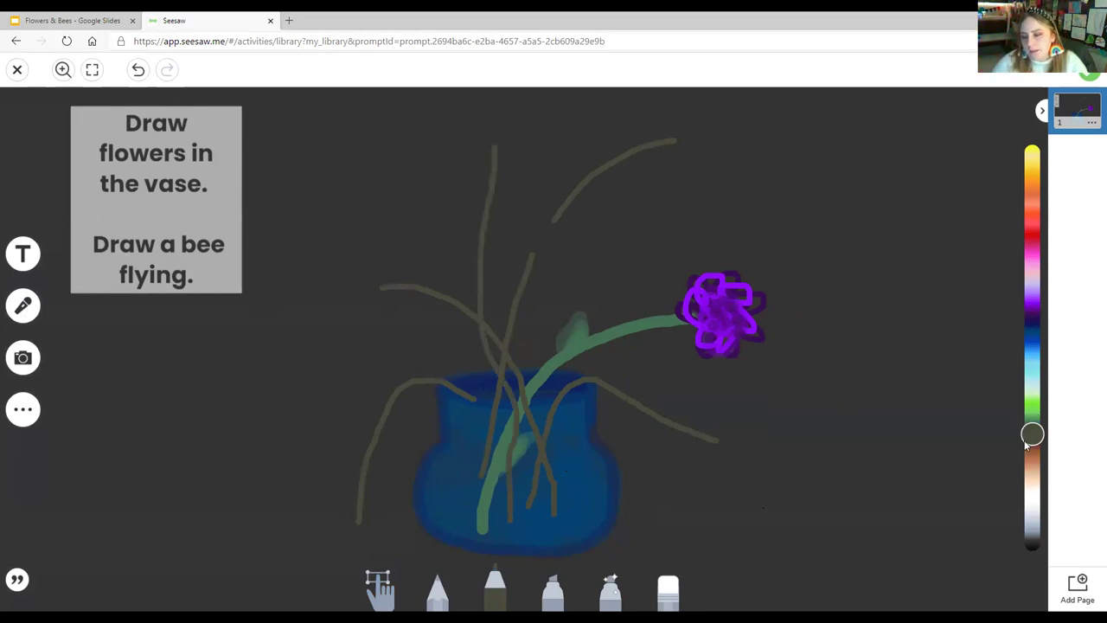
- Draw olive leaves on the upper and left stems, fill the left leaf, and add one right of the vase
mouse_move(575, 208)
mouse_down()
mouse_move(593, 225)
mouse_move(528, 254)
mouse_move(574, 210)
mouse_move(598, 210)
mouse_move(544, 249)
mouse_move(573, 217)
mouse_move(541, 257)
mouse_move(586, 220)
mouse_up()
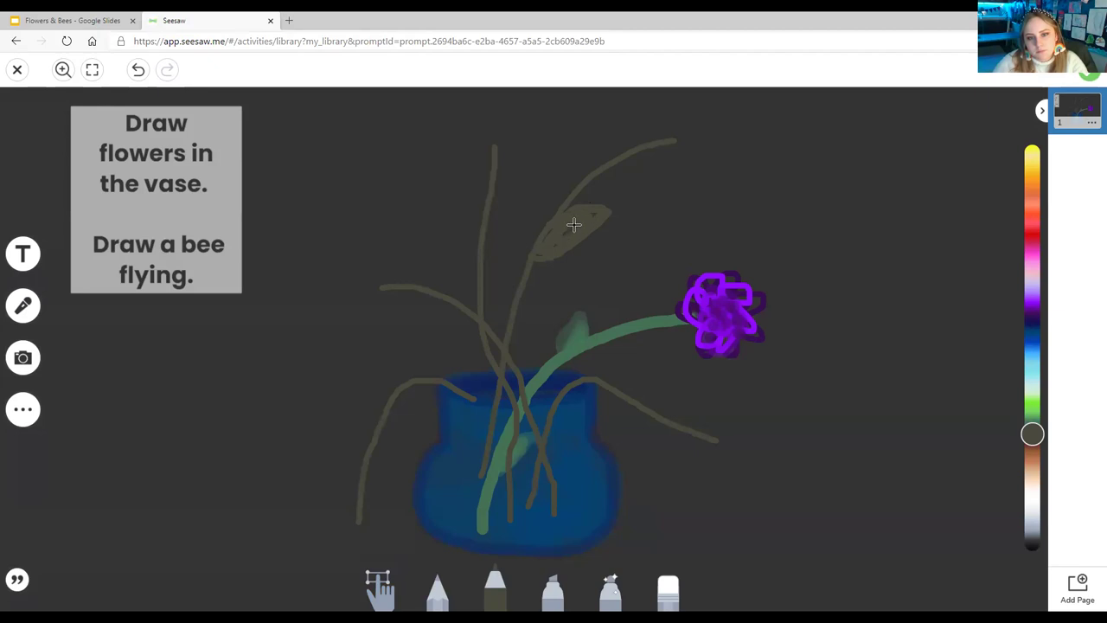
mouse_move(489, 267)
mouse_down()
mouse_move(504, 294)
mouse_move(487, 279)
mouse_move(485, 297)
mouse_move(507, 267)
mouse_move(501, 286)
mouse_move(507, 251)
mouse_move(475, 319)
mouse_up()
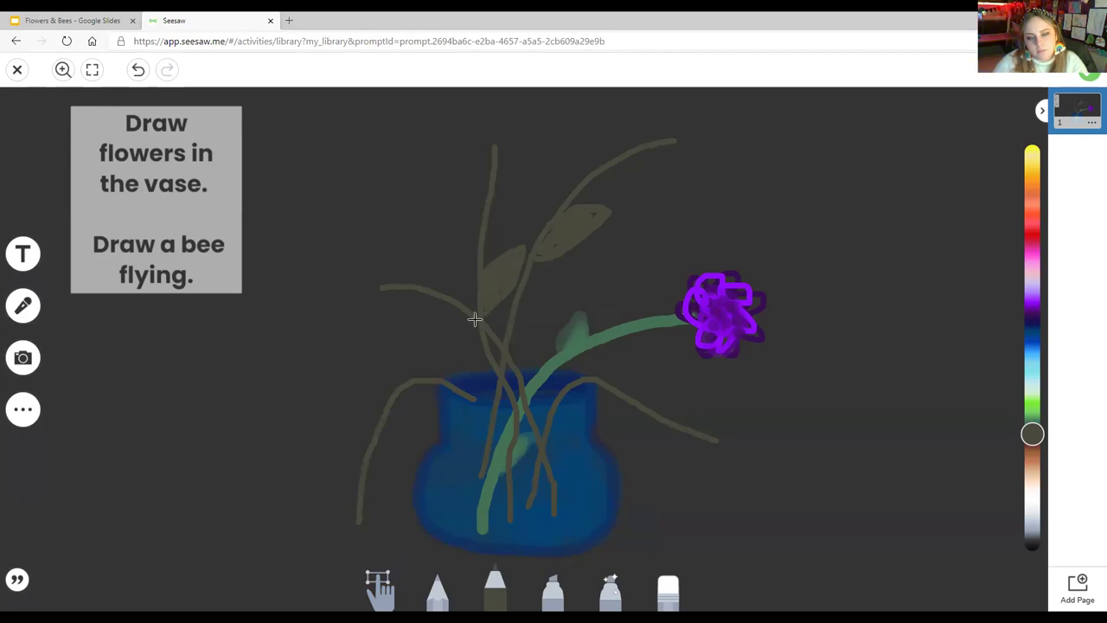
mouse_move(404, 382)
mouse_down()
mouse_move(358, 354)
mouse_move(403, 363)
mouse_move(362, 347)
mouse_move(403, 375)
mouse_up()
mouse_move(366, 344)
mouse_down()
mouse_move(381, 364)
mouse_move(361, 351)
mouse_up()
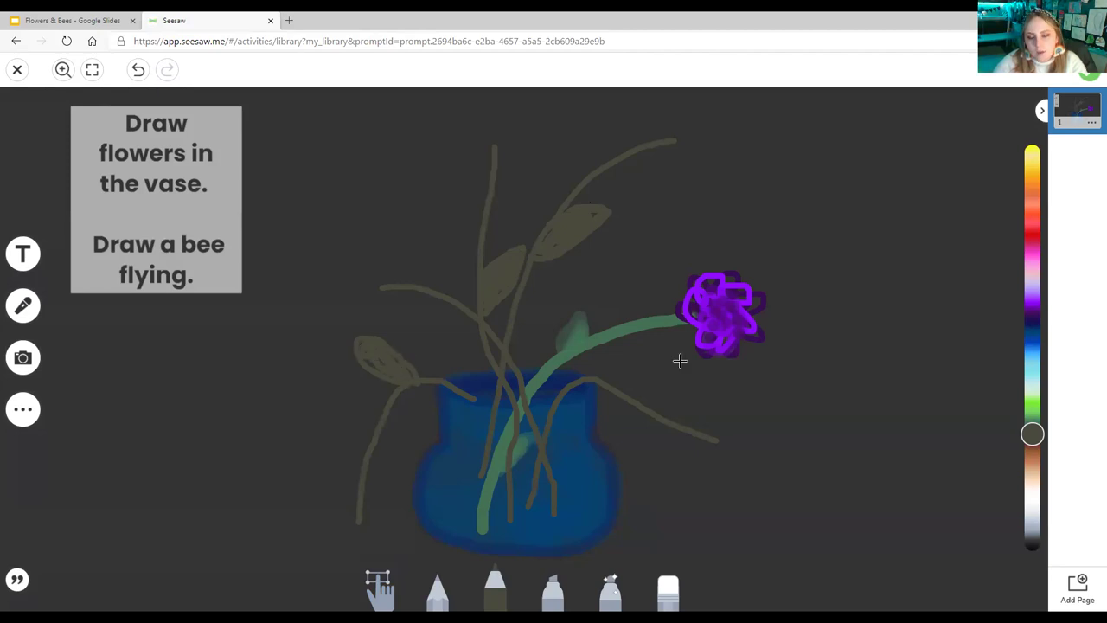
mouse_move(658, 403)
mouse_down()
mouse_move(672, 366)
mouse_move(637, 412)
mouse_move(654, 383)
mouse_move(647, 405)
mouse_move(664, 395)
mouse_move(637, 388)
mouse_move(653, 378)
mouse_up()
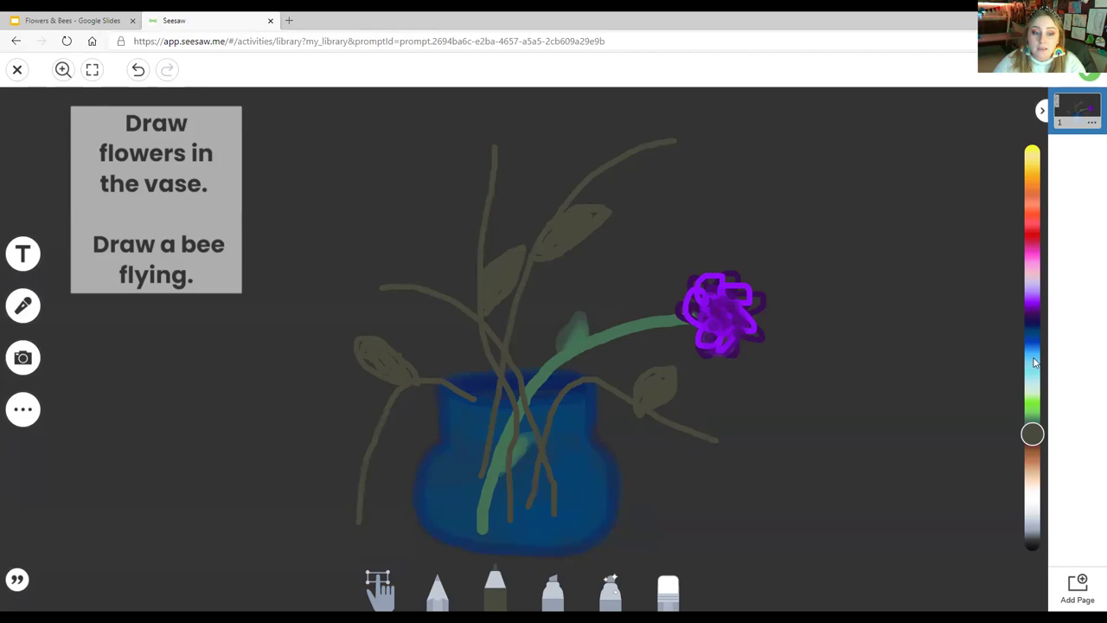
- Scribble a pink flower at the tip of the tallest upper-right stem
click(1038, 248)
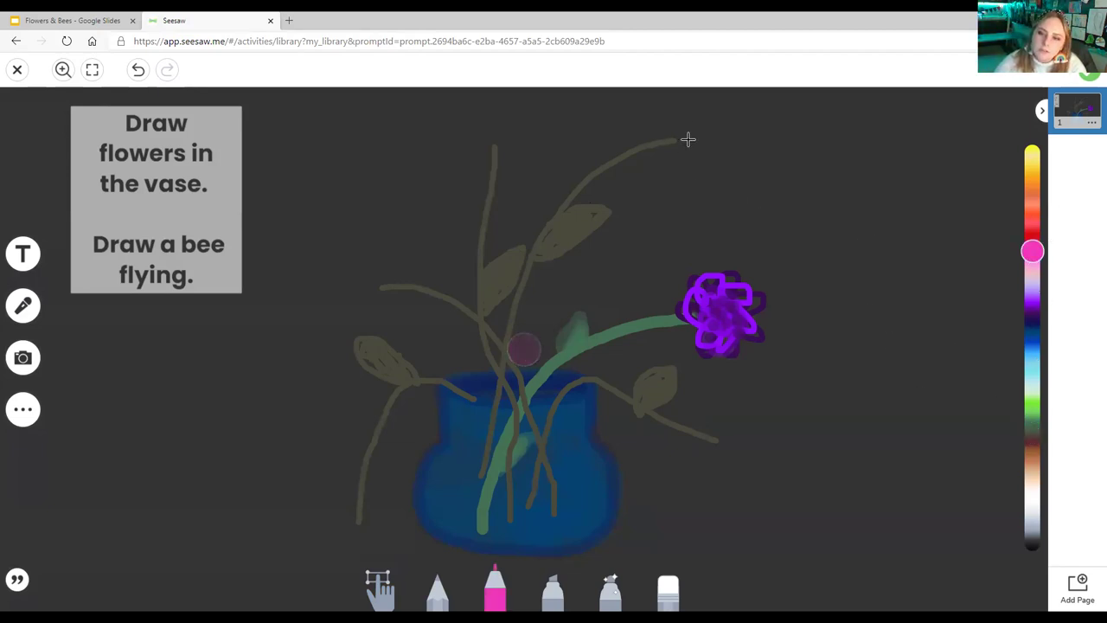
mouse_move(686, 139)
mouse_down()
mouse_move(712, 138)
mouse_move(680, 116)
mouse_move(655, 143)
mouse_move(709, 175)
mouse_move(735, 154)
mouse_move(717, 111)
mouse_move(648, 118)
mouse_move(646, 154)
mouse_move(700, 188)
mouse_up()
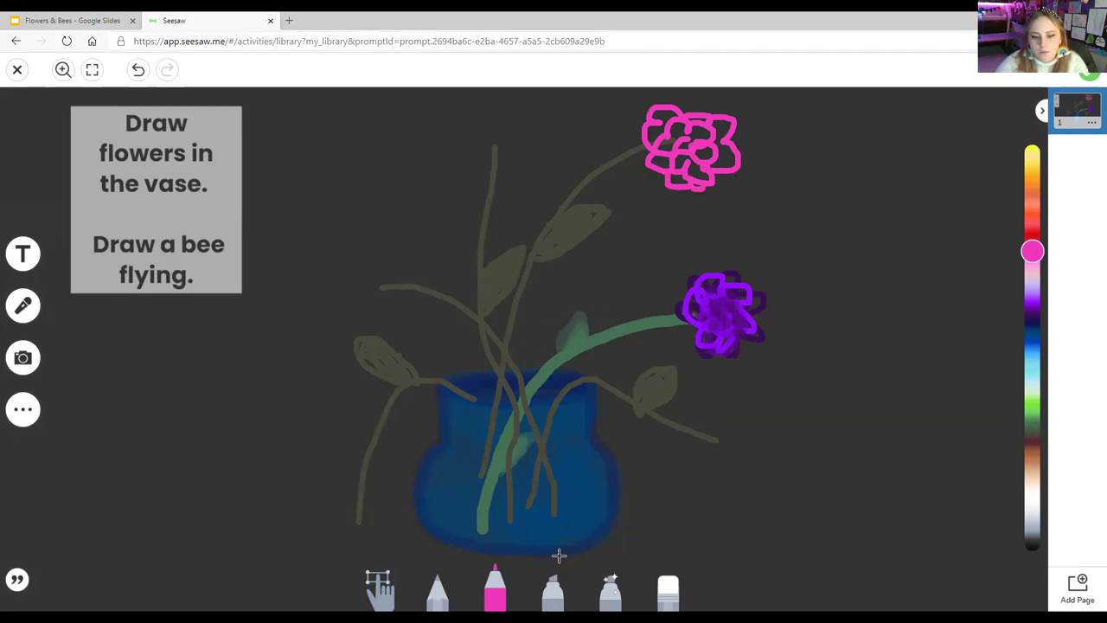
click(557, 593)
- Shade the pink flower's centre with a larger red highlighter
click(592, 532)
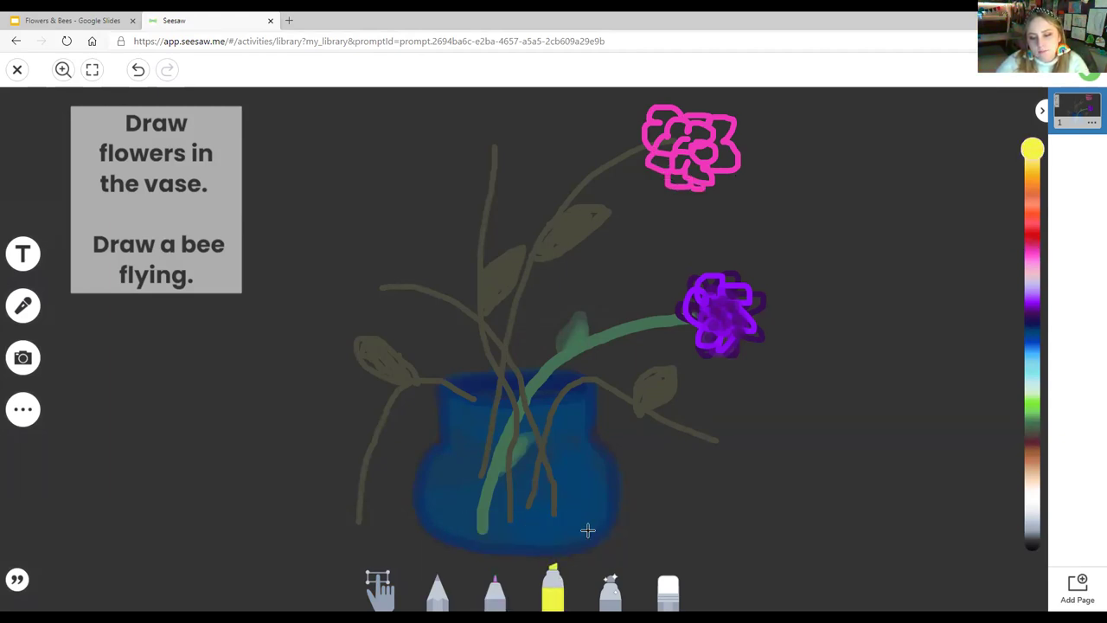
drag(1024, 255, 1034, 241)
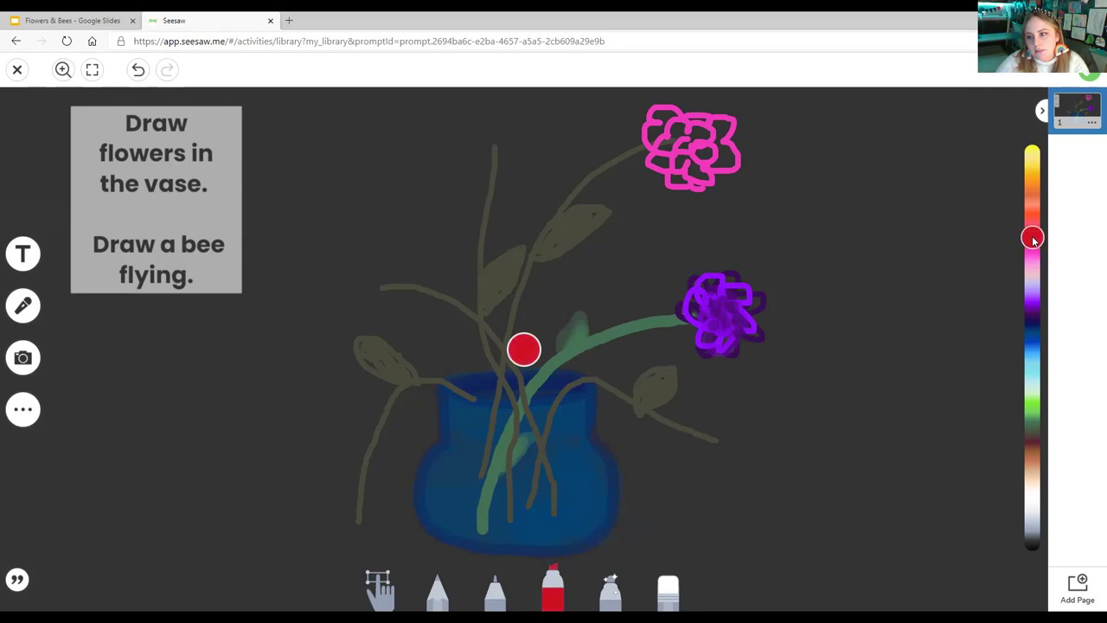
mouse_move(694, 157)
mouse_down()
mouse_move(688, 134)
mouse_move(661, 138)
mouse_move(664, 160)
mouse_move(690, 180)
mouse_move(723, 154)
mouse_move(713, 129)
mouse_move(677, 125)
mouse_move(705, 164)
mouse_move(683, 134)
mouse_move(679, 173)
mouse_move(700, 154)
mouse_move(690, 128)
mouse_move(671, 159)
mouse_move(688, 169)
mouse_up()
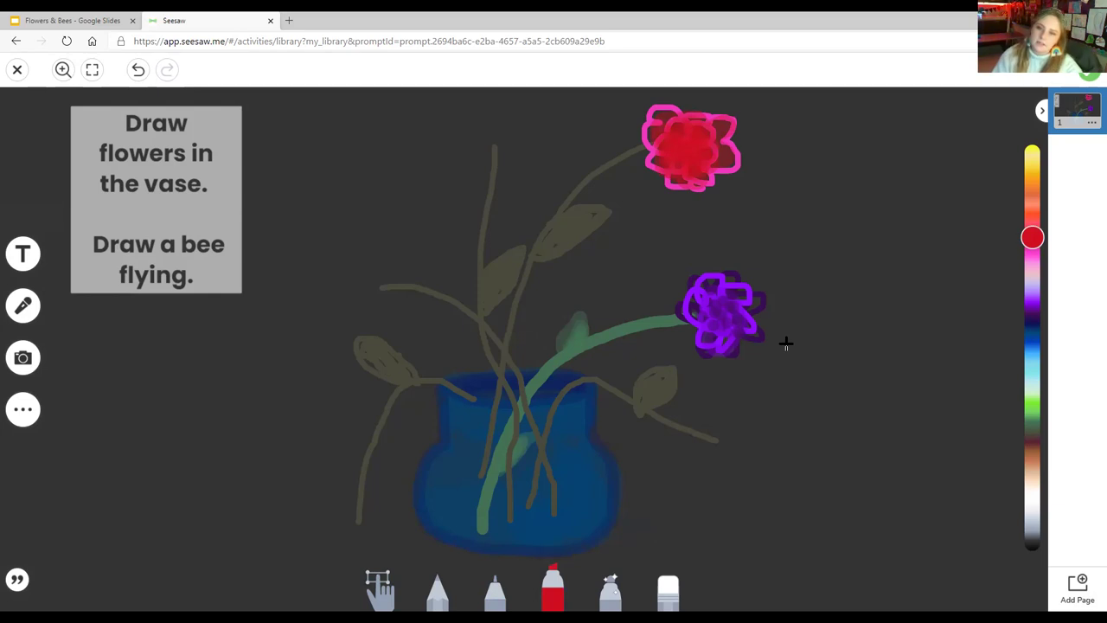
- Switch to white and dab highlighter over the pink rose and the purple flower's top and right side
click(1031, 500)
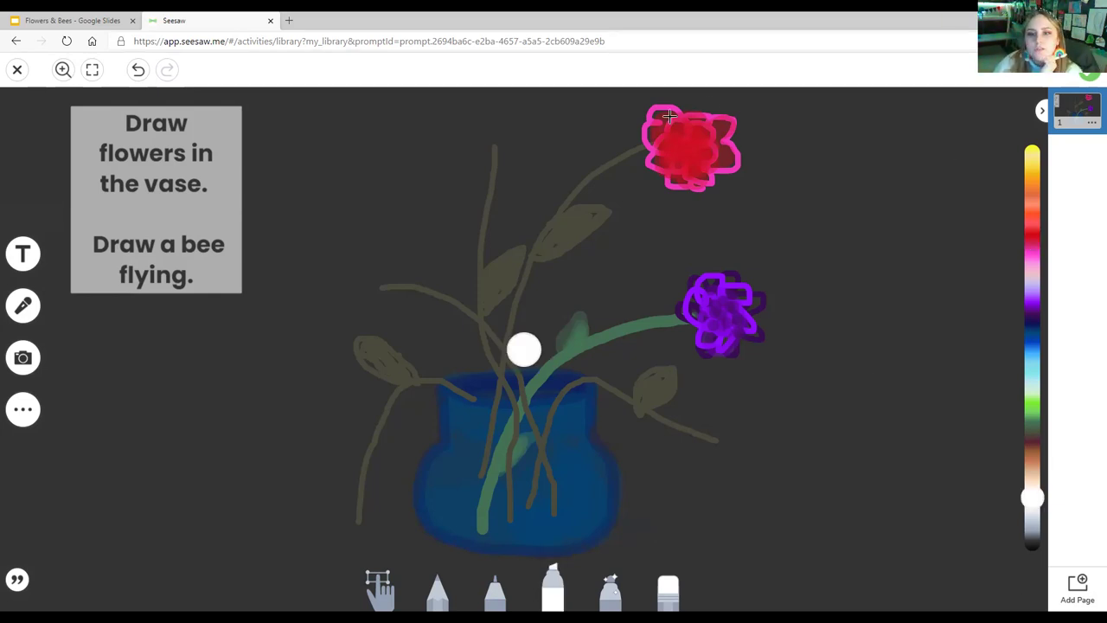
mouse_move(669, 116)
mouse_down()
mouse_move(680, 121)
mouse_move(655, 134)
mouse_move(668, 168)
mouse_move(734, 154)
mouse_move(694, 112)
mouse_move(675, 116)
mouse_move(707, 122)
mouse_move(726, 150)
mouse_move(696, 188)
mouse_move(650, 163)
mouse_move(661, 123)
mouse_move(683, 125)
mouse_up()
mouse_move(749, 286)
mouse_down()
mouse_move(715, 282)
mouse_move(692, 298)
mouse_move(711, 313)
mouse_move(747, 294)
mouse_move(752, 322)
mouse_up()
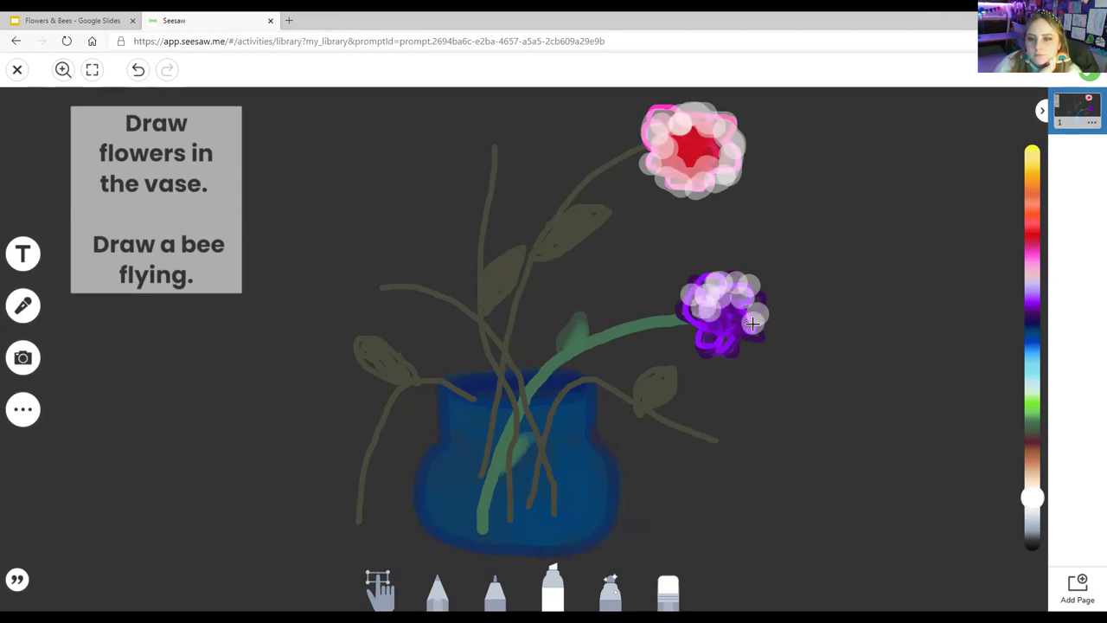
click(603, 590)
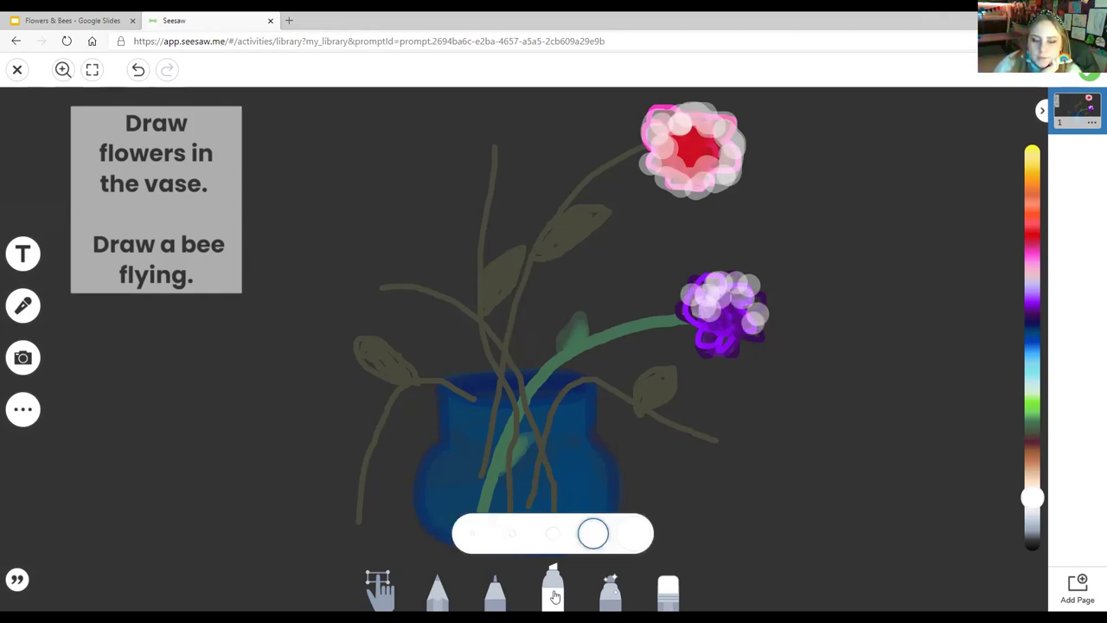
click(553, 531)
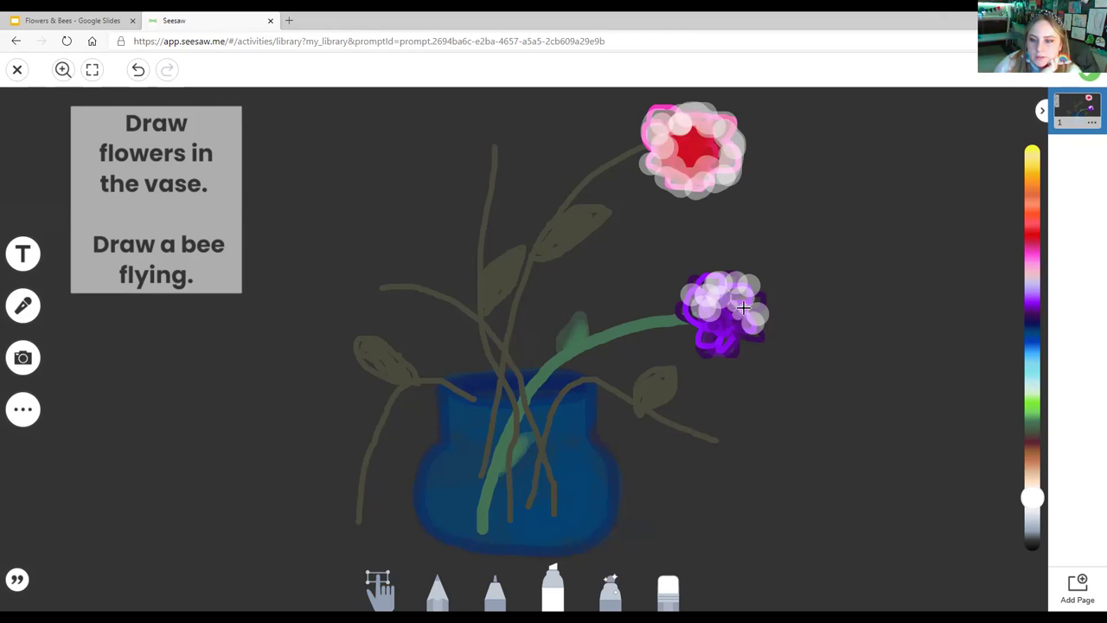
mouse_move(743, 307)
mouse_down()
mouse_move(728, 364)
mouse_move(695, 360)
mouse_move(696, 335)
mouse_up()
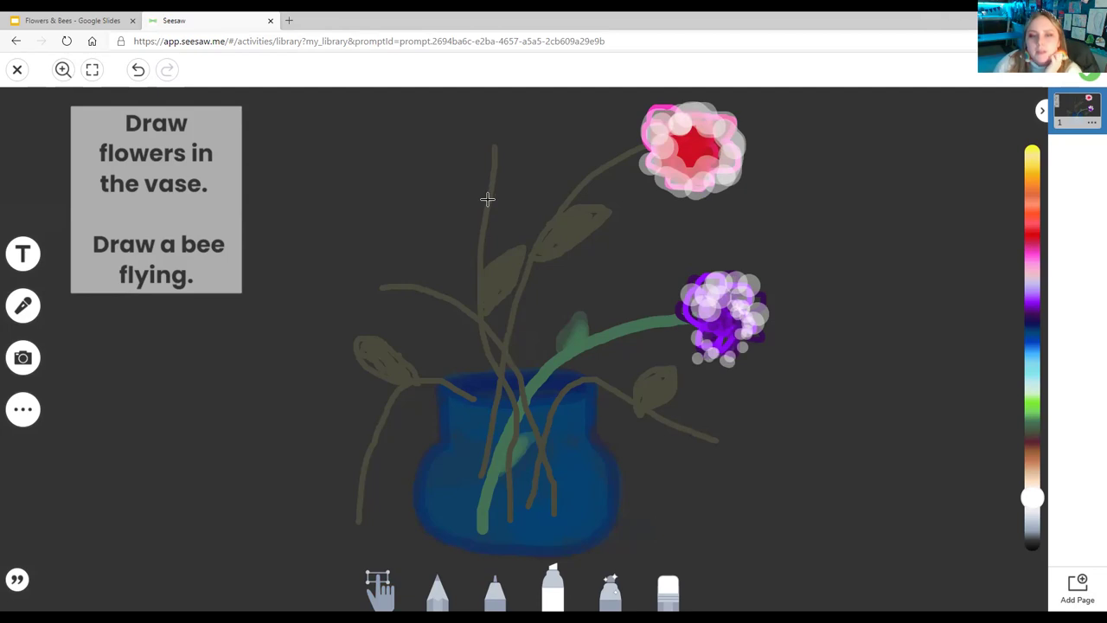
- Dab white, then purple, then light lavender up the tall left stem to form a lavender spike
mouse_move(487, 199)
mouse_down()
mouse_move(491, 147)
mouse_move(509, 132)
mouse_move(491, 212)
mouse_move(480, 182)
mouse_move(490, 154)
mouse_move(505, 166)
mouse_move(498, 195)
mouse_move(502, 176)
mouse_move(479, 192)
mouse_move(491, 159)
mouse_up()
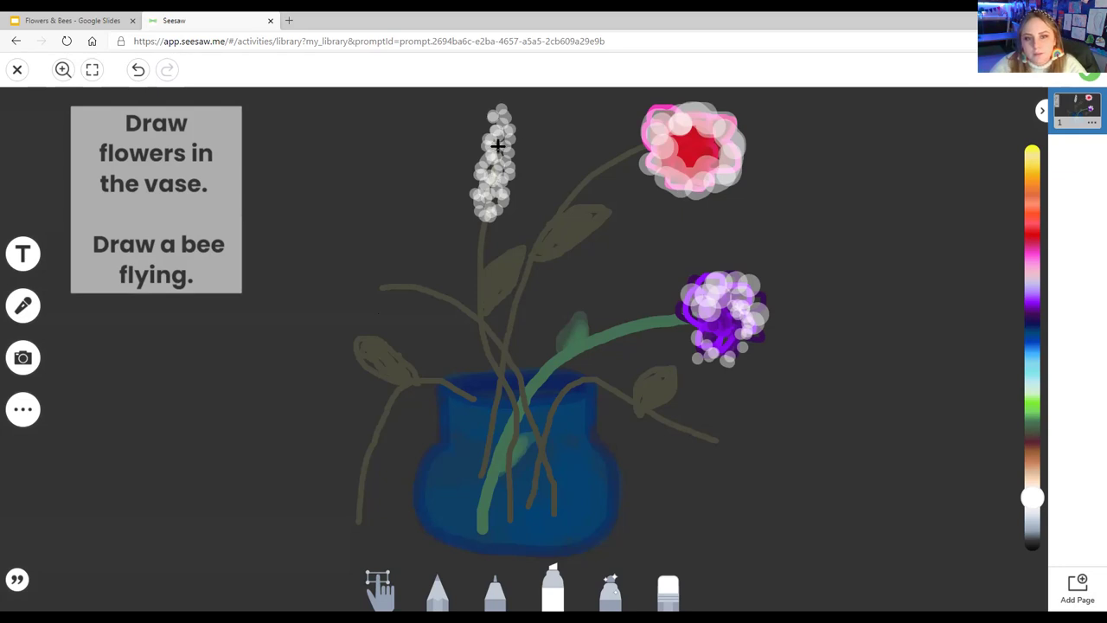
click(1033, 315)
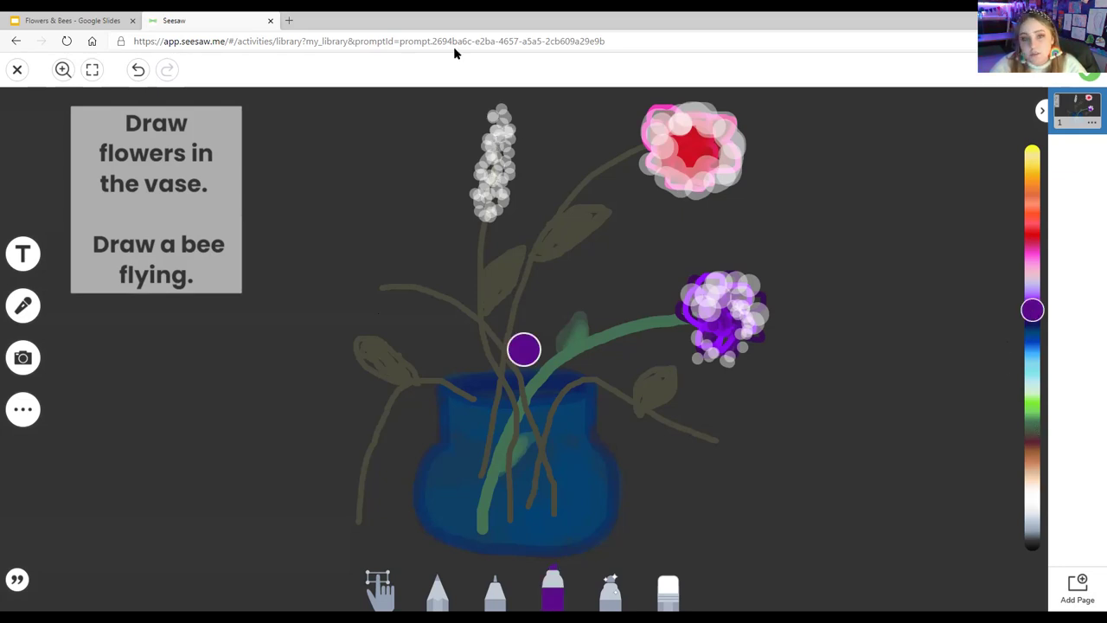
mouse_move(482, 201)
mouse_down()
mouse_move(503, 120)
mouse_move(502, 179)
mouse_move(487, 212)
mouse_move(490, 117)
mouse_up()
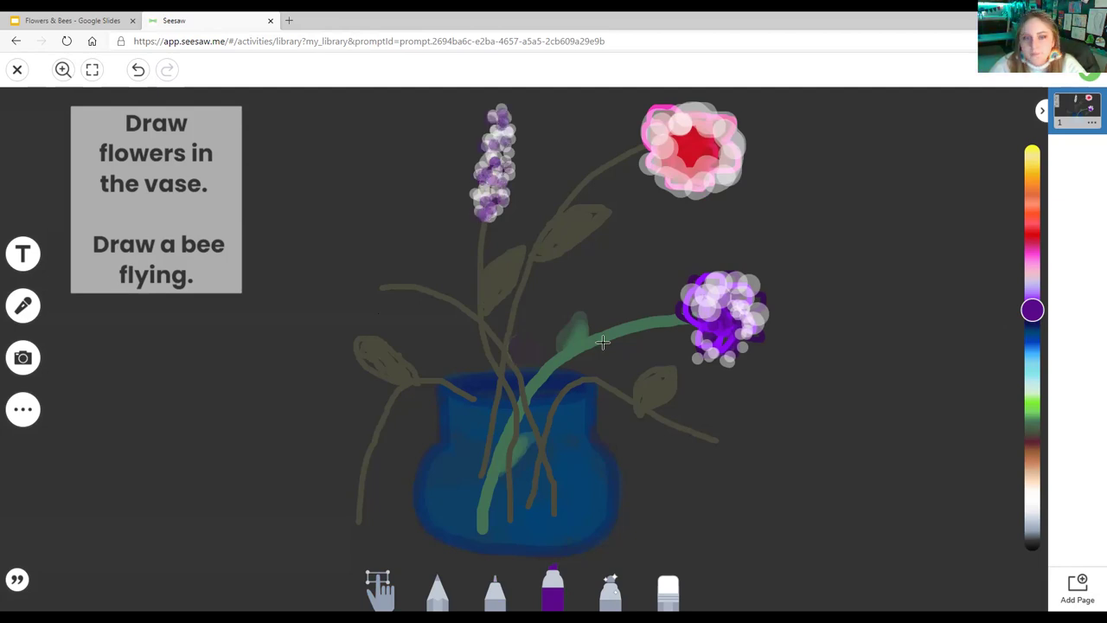
click(1034, 282)
mouse_move(488, 198)
mouse_down()
mouse_move(500, 191)
mouse_move(488, 202)
mouse_move(498, 115)
mouse_up()
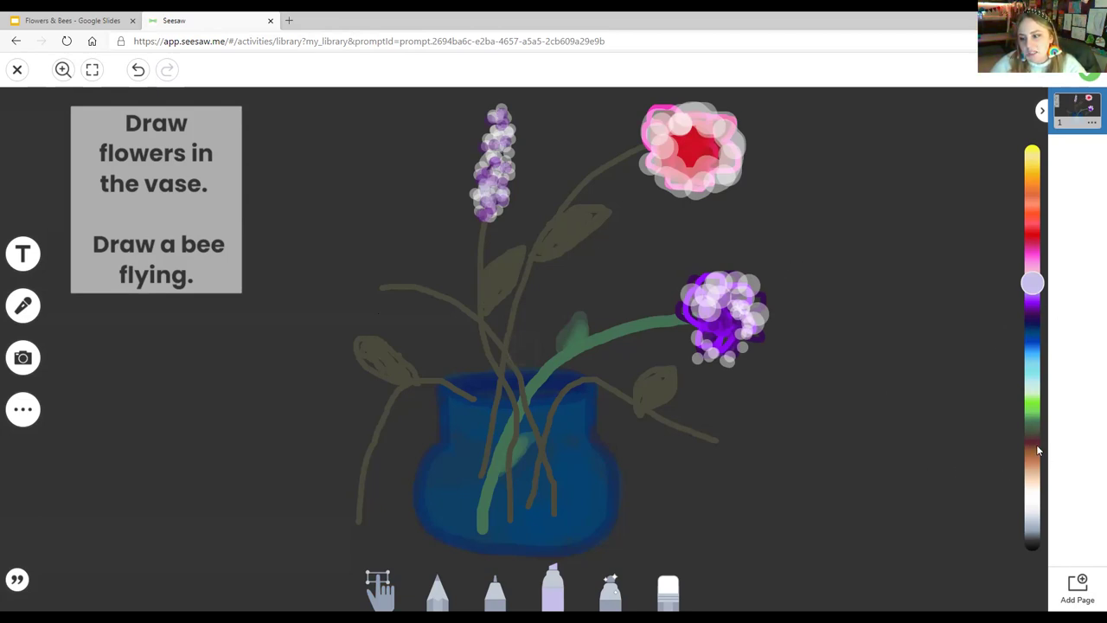
drag(1037, 446, 1037, 453)
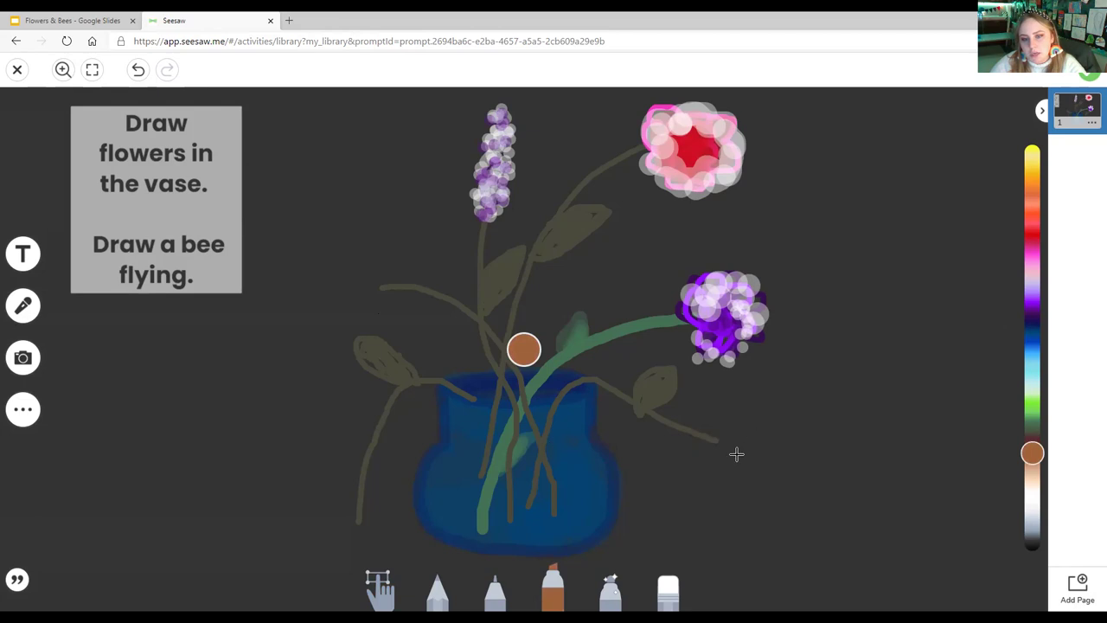
- Paint a brown flower head at the tip of the right drooping stem and shade it in dark maroon
mouse_move(718, 442)
mouse_down()
mouse_move(734, 465)
mouse_move(727, 428)
mouse_move(729, 465)
mouse_move(724, 439)
mouse_move(714, 443)
mouse_move(727, 460)
mouse_move(711, 467)
mouse_move(733, 425)
mouse_move(719, 443)
mouse_move(743, 465)
mouse_move(719, 445)
mouse_move(712, 487)
mouse_move(769, 455)
mouse_up()
drag(1032, 452, 1033, 444)
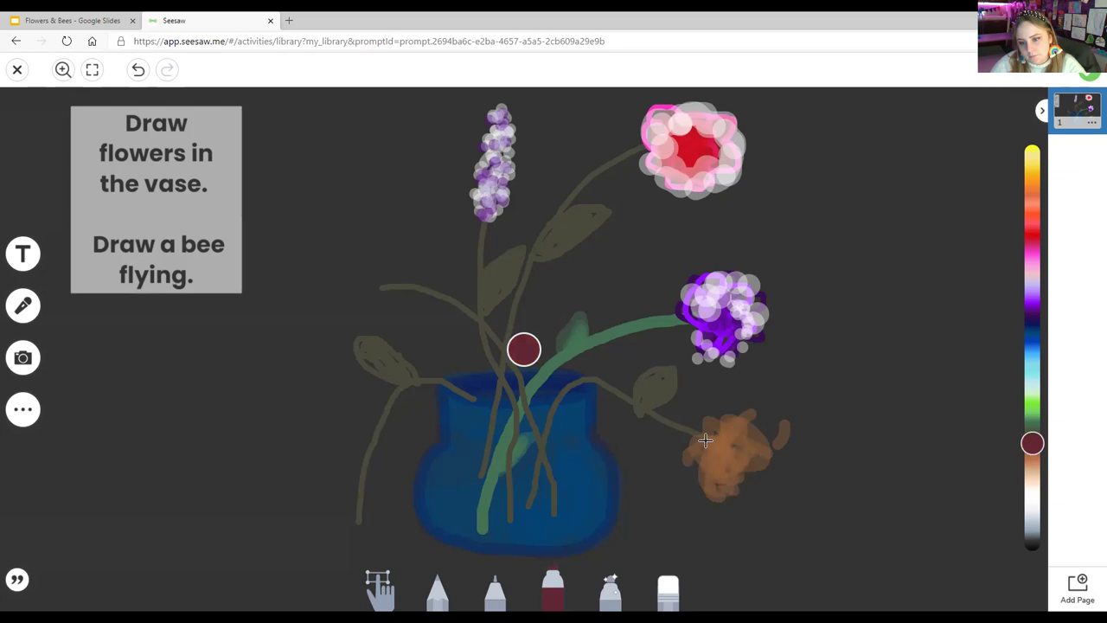
mouse_move(712, 442)
mouse_down()
mouse_move(736, 427)
mouse_move(718, 457)
mouse_move(701, 455)
mouse_move(741, 449)
mouse_move(710, 452)
mouse_move(742, 502)
mouse_up()
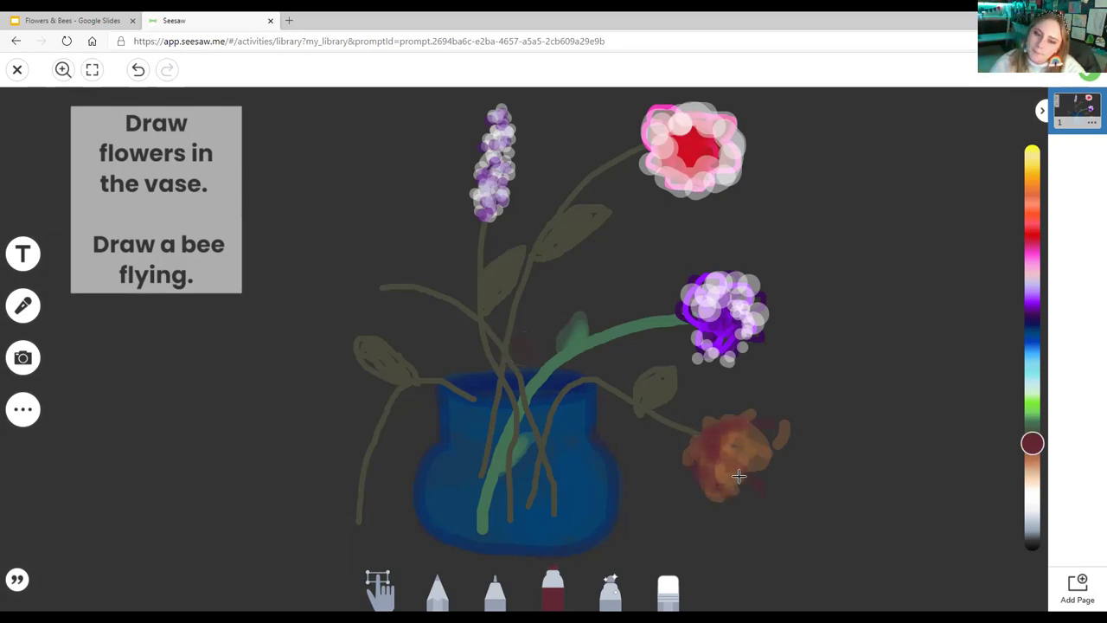
- Using light blue at stroke size four, fill the vase's lower half with water-like shading
click(1027, 349)
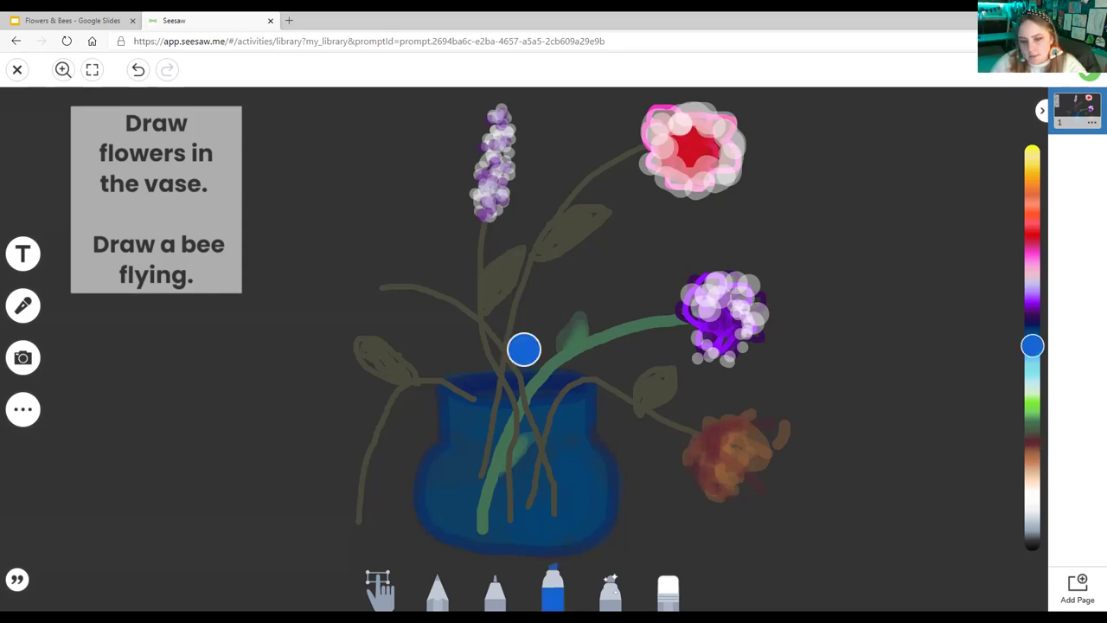
click(552, 590)
click(590, 536)
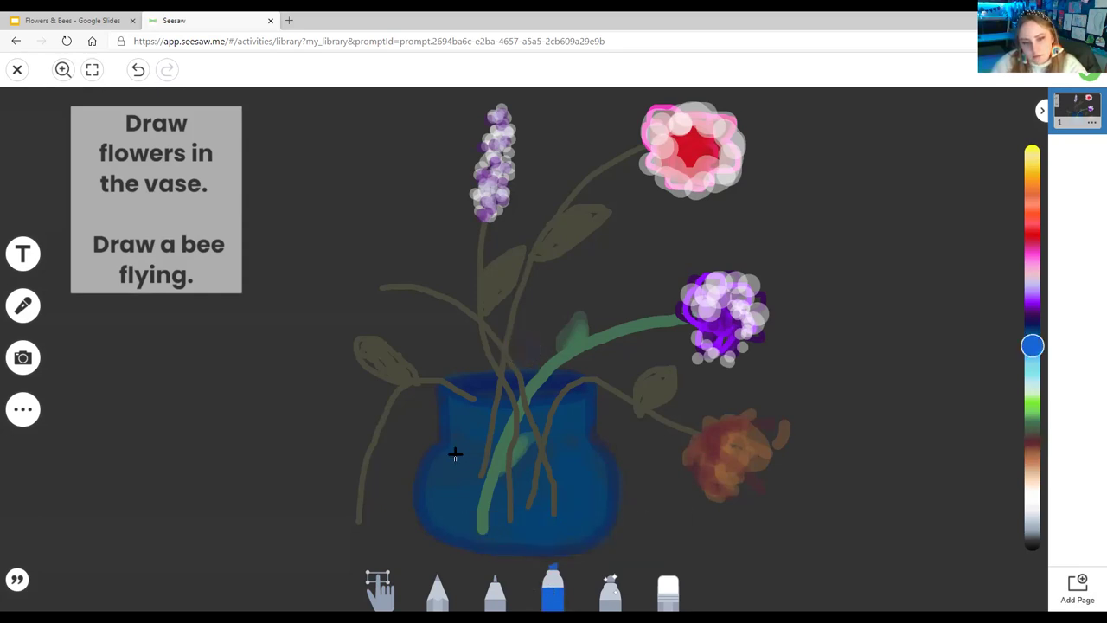
mouse_move(453, 452)
mouse_down()
mouse_move(569, 451)
mouse_move(596, 477)
mouse_move(565, 528)
mouse_move(445, 524)
mouse_move(431, 469)
mouse_move(568, 485)
mouse_move(448, 486)
mouse_up()
mouse_move(535, 486)
mouse_down()
mouse_move(454, 504)
mouse_move(580, 504)
mouse_move(510, 521)
mouse_up()
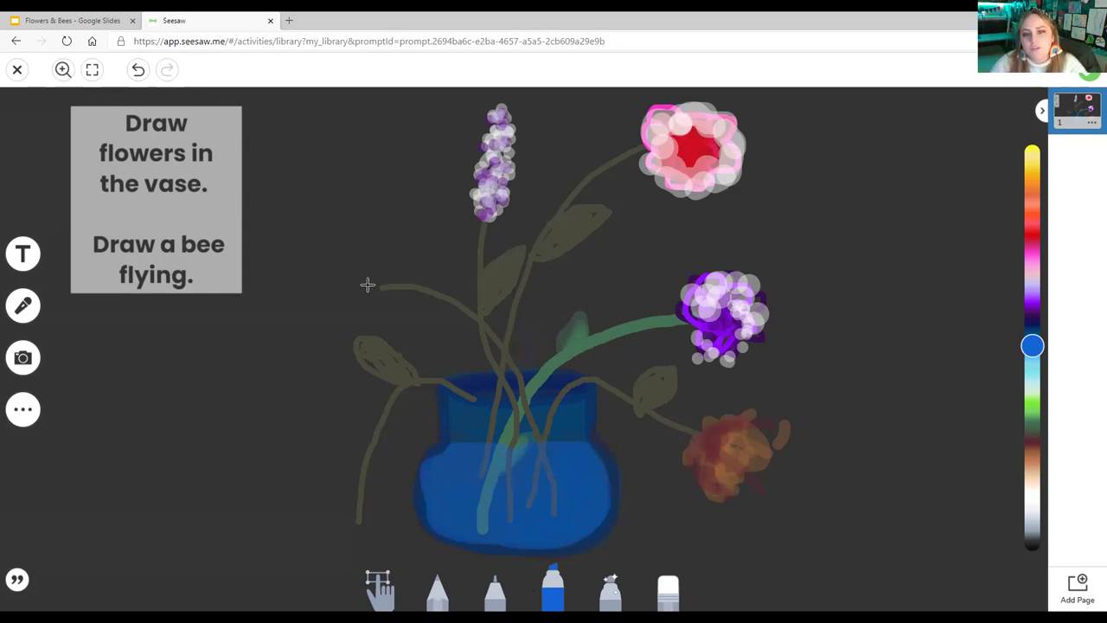
mouse_move(1034, 400)
mouse_down()
mouse_move(1036, 234)
mouse_move(1020, 244)
mouse_up()
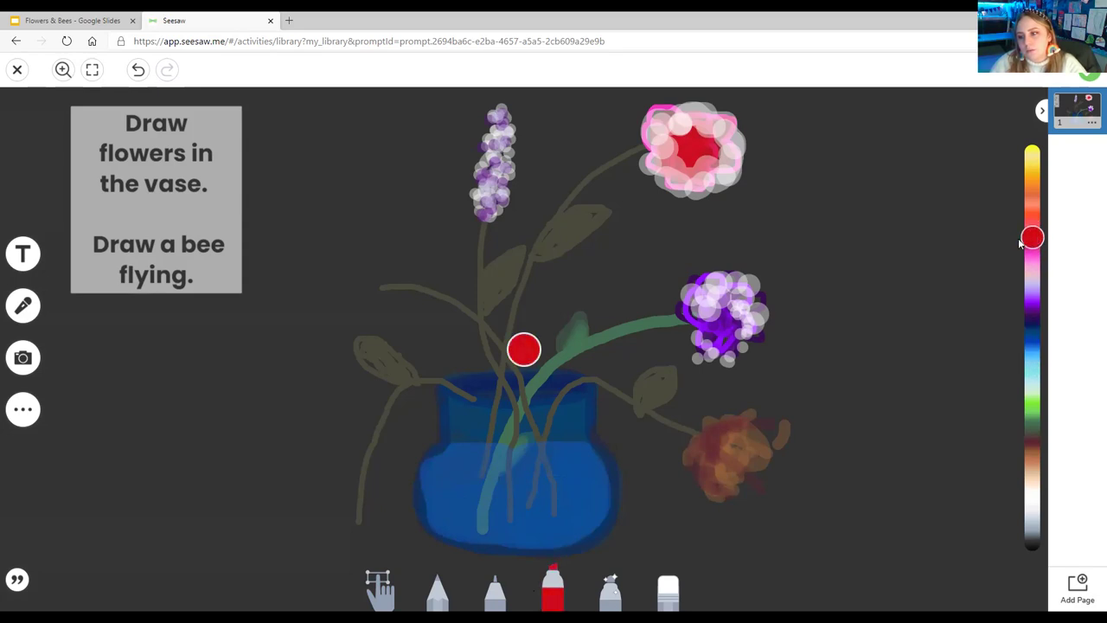
- Draw a red U-shaped rose with the marker at the end of the left stem
click(497, 587)
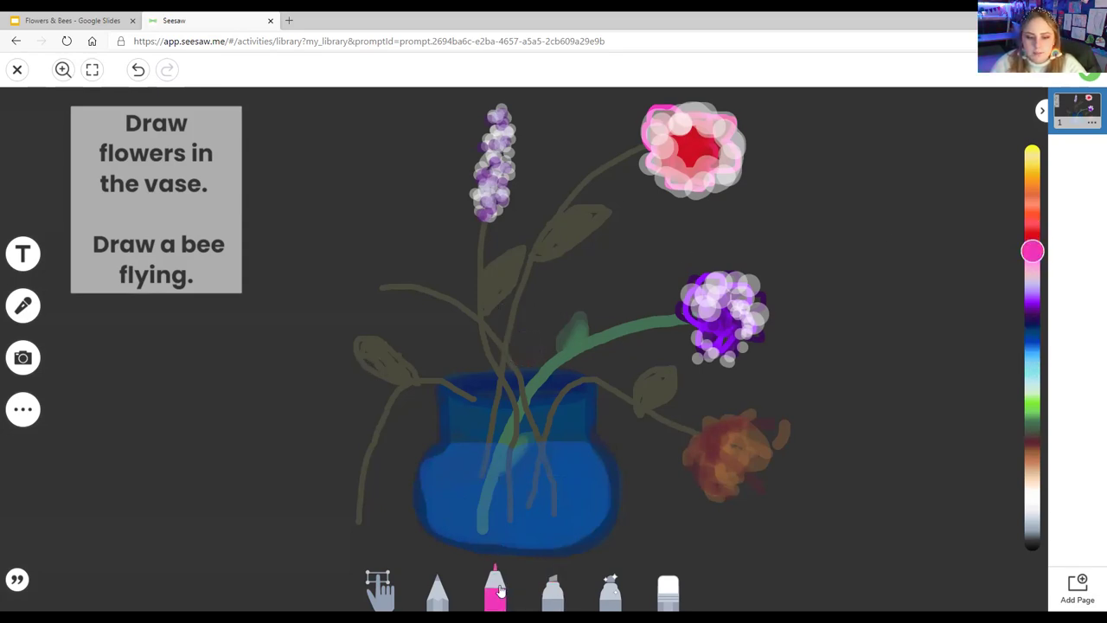
click(497, 588)
click(494, 531)
click(1035, 239)
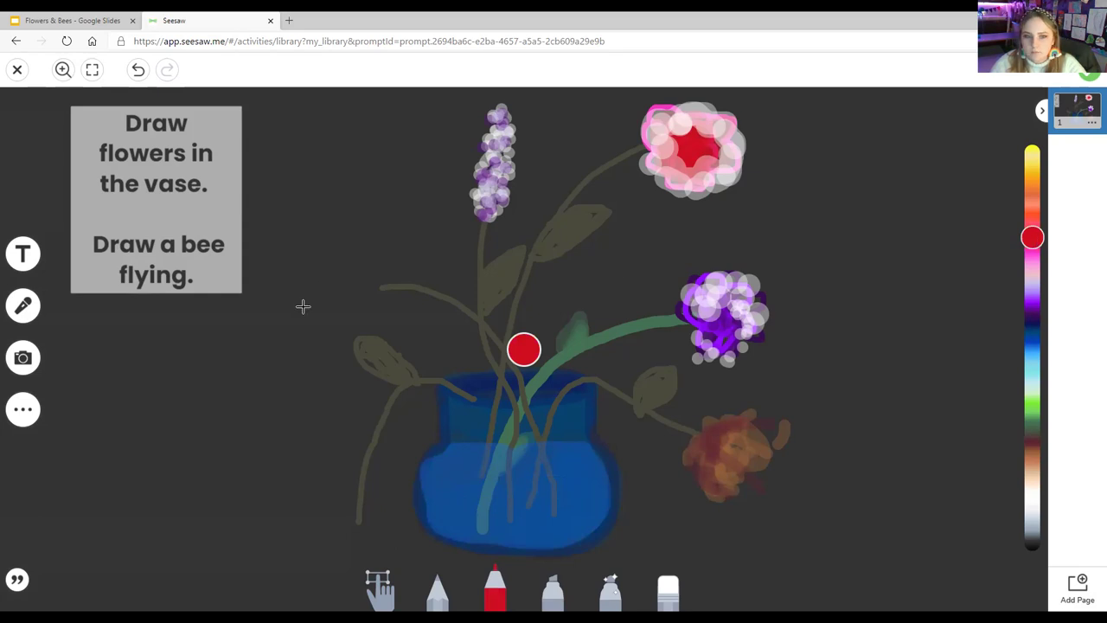
mouse_move(306, 258)
mouse_down()
mouse_move(317, 291)
mouse_move(332, 248)
mouse_move(286, 267)
mouse_move(303, 317)
mouse_move(345, 263)
mouse_move(343, 243)
mouse_move(378, 289)
mouse_move(316, 322)
mouse_up()
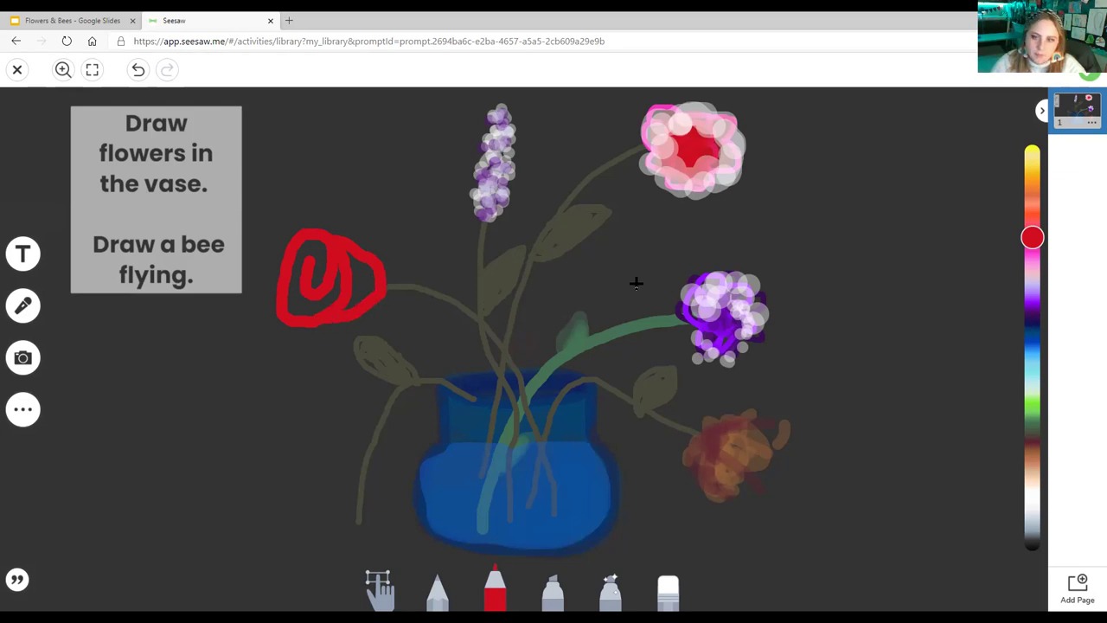
- Spray-shade the rose in red and dark brown, darkening its sides and centre
click(553, 596)
mouse_move(377, 266)
mouse_down()
mouse_move(350, 264)
mouse_move(331, 292)
mouse_move(315, 253)
mouse_move(299, 287)
mouse_move(314, 269)
mouse_up()
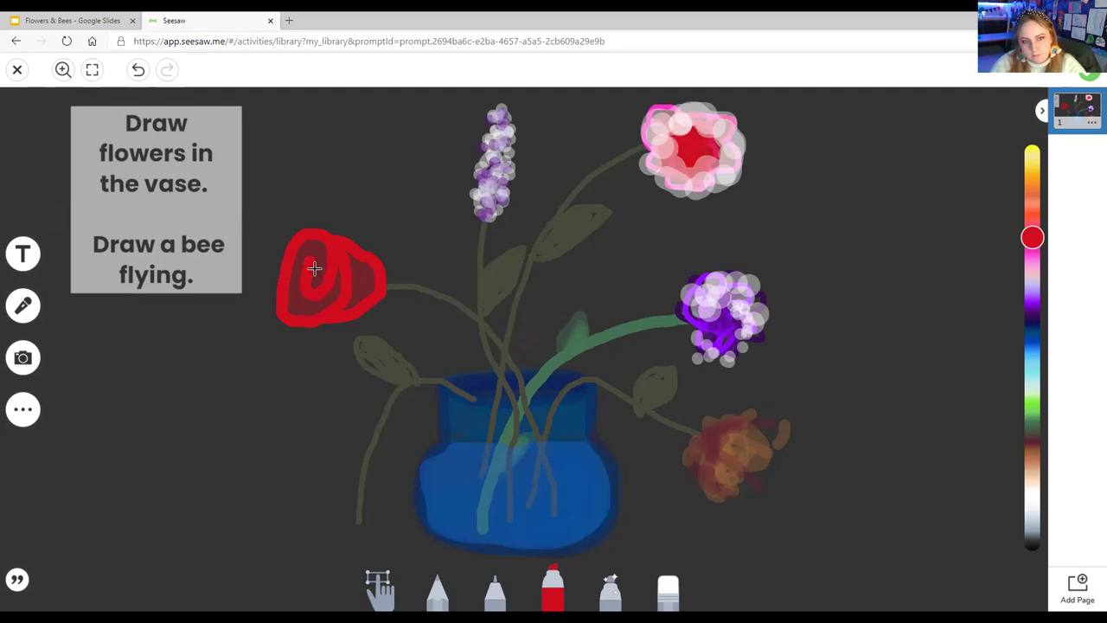
click(1038, 438)
mouse_move(340, 250)
mouse_down()
mouse_move(363, 257)
mouse_move(355, 305)
mouse_up()
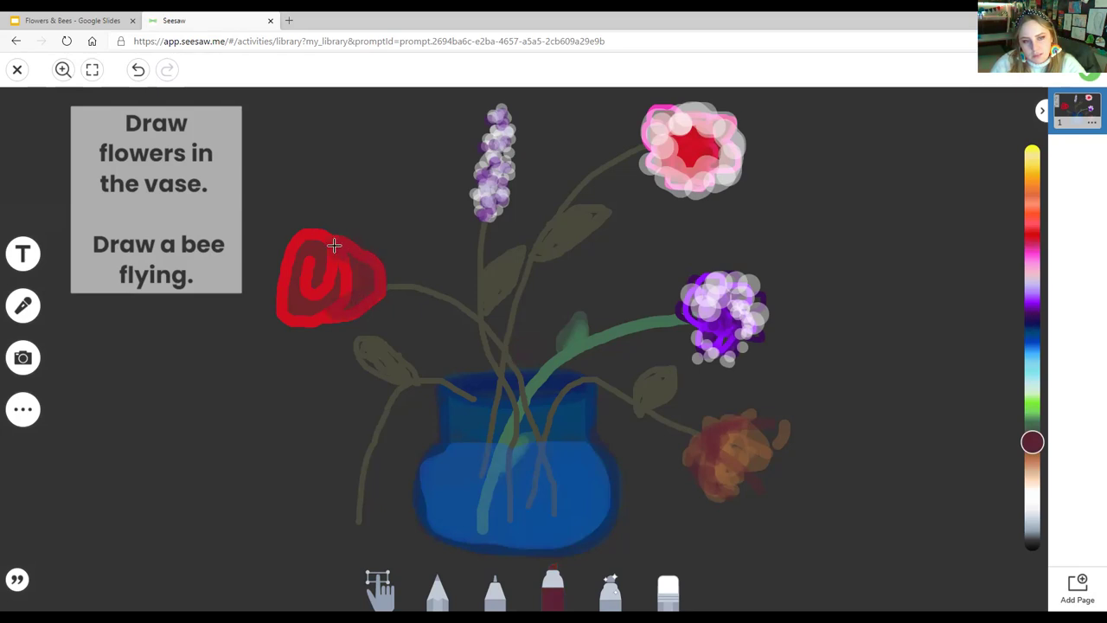
drag(296, 247, 307, 315)
mouse_move(348, 266)
mouse_down()
mouse_move(302, 319)
mouse_move(326, 264)
mouse_up()
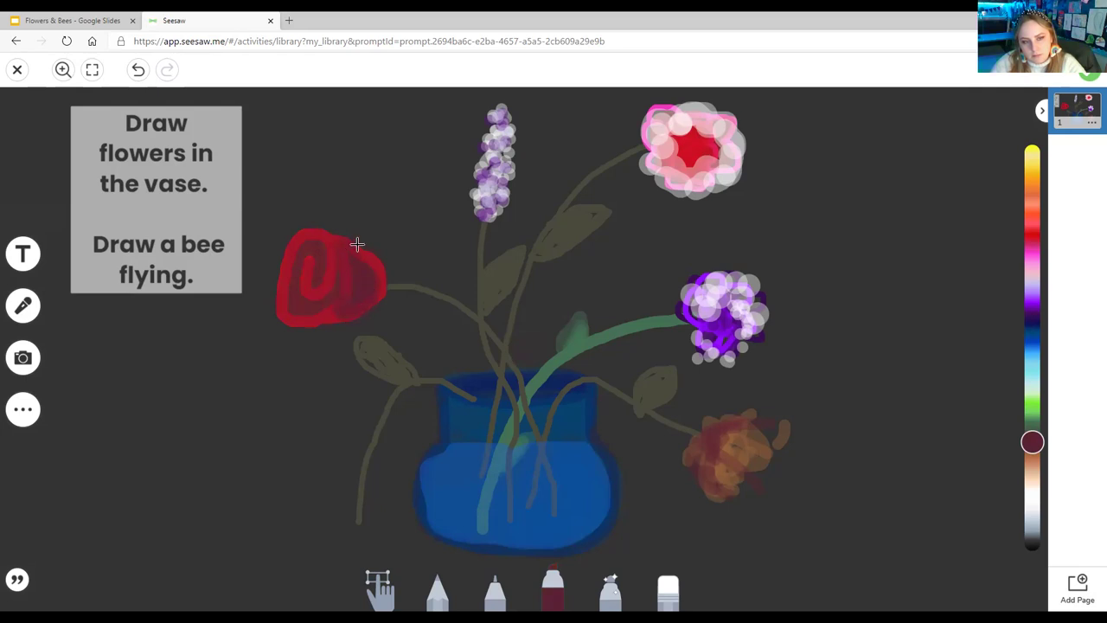
mouse_move(338, 303)
mouse_down()
mouse_move(300, 244)
mouse_move(338, 288)
mouse_up()
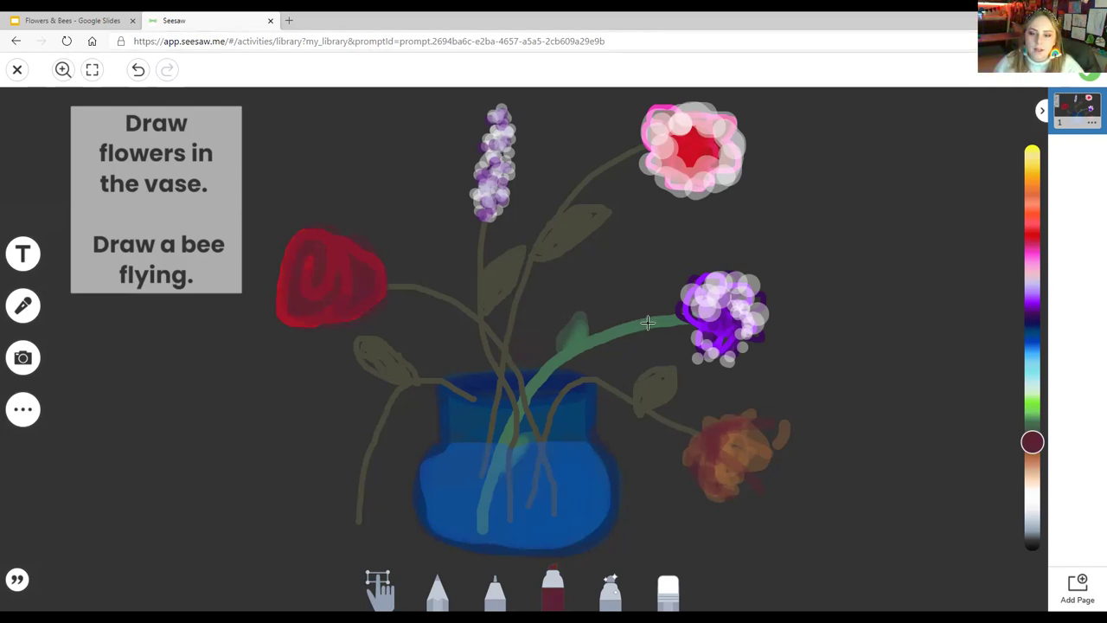
- Draw the bee's yellow body with a thin solid marker right of the flowers
click(493, 592)
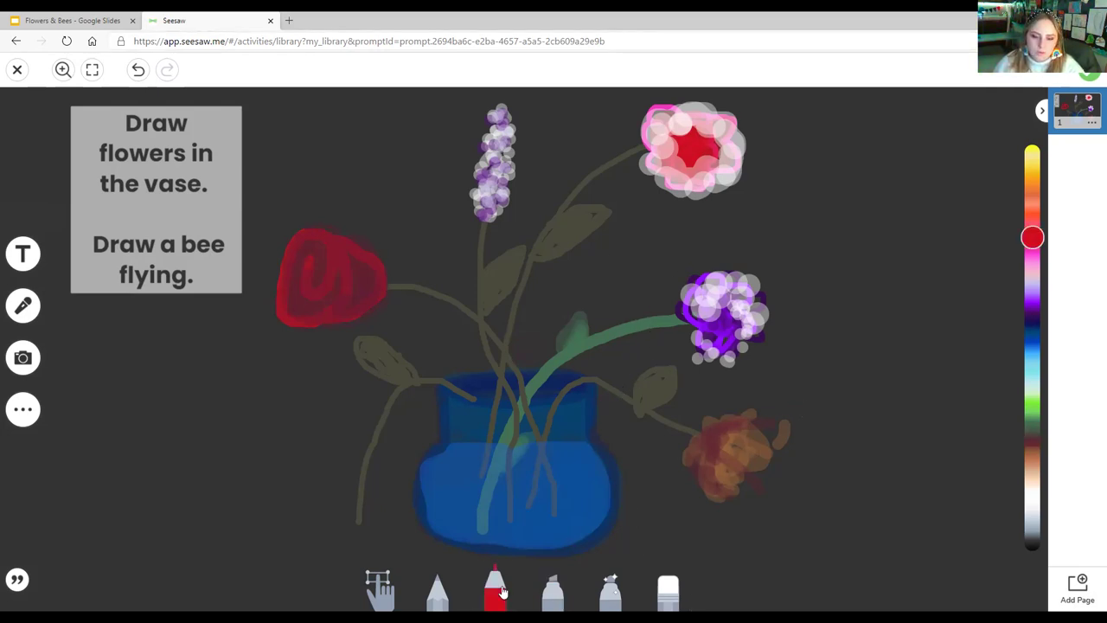
click(496, 595)
click(455, 532)
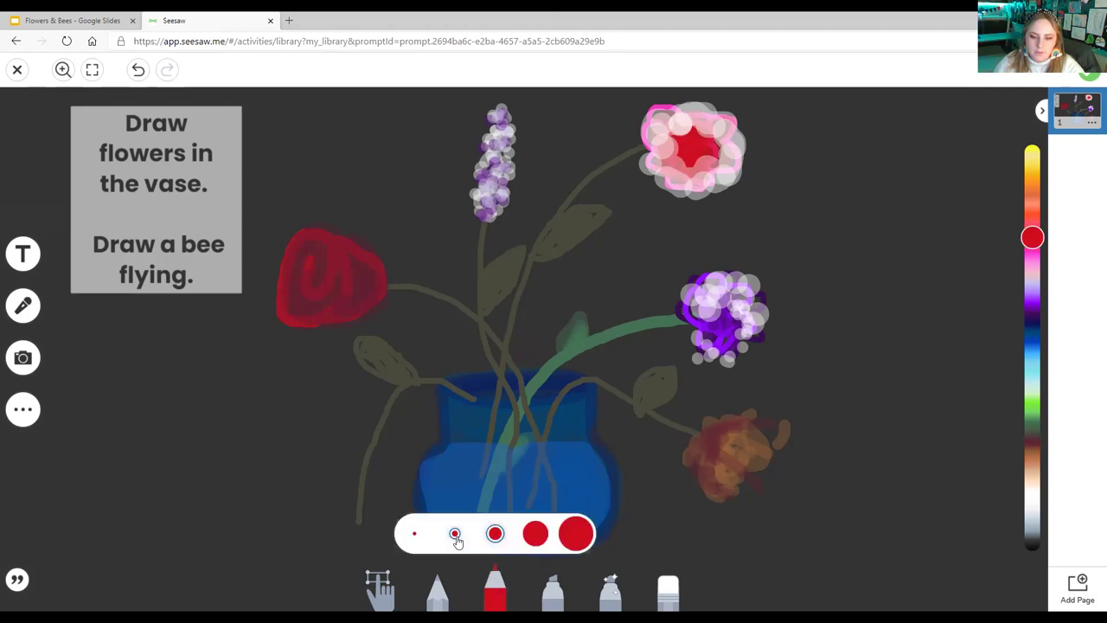
click(1031, 174)
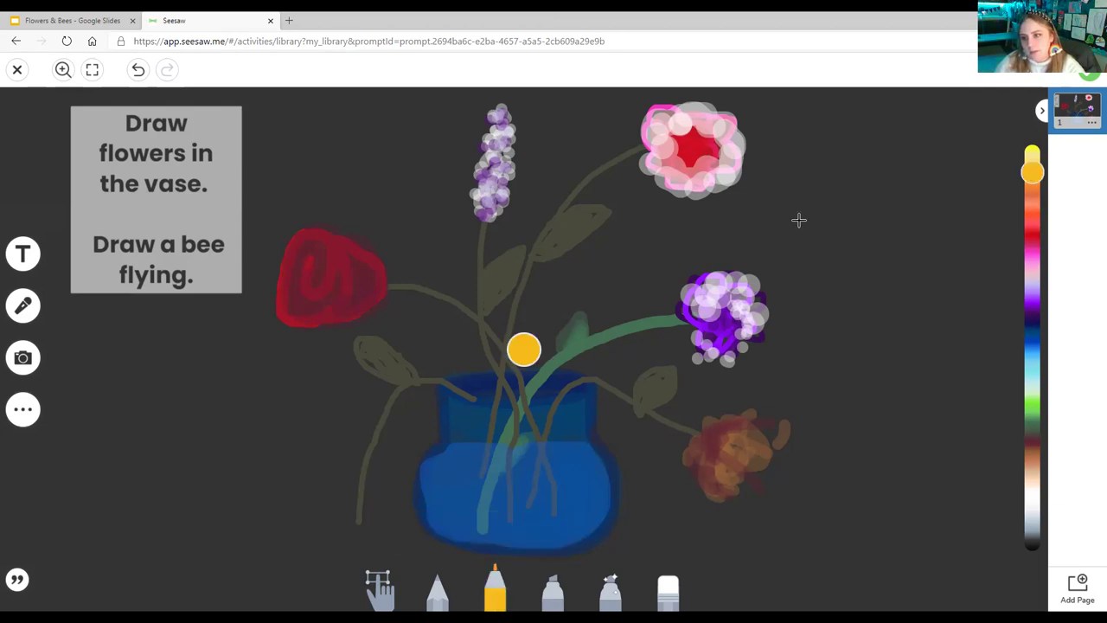
mouse_move(802, 244)
mouse_down()
mouse_move(813, 236)
mouse_move(843, 249)
mouse_move(783, 253)
mouse_move(793, 252)
mouse_up()
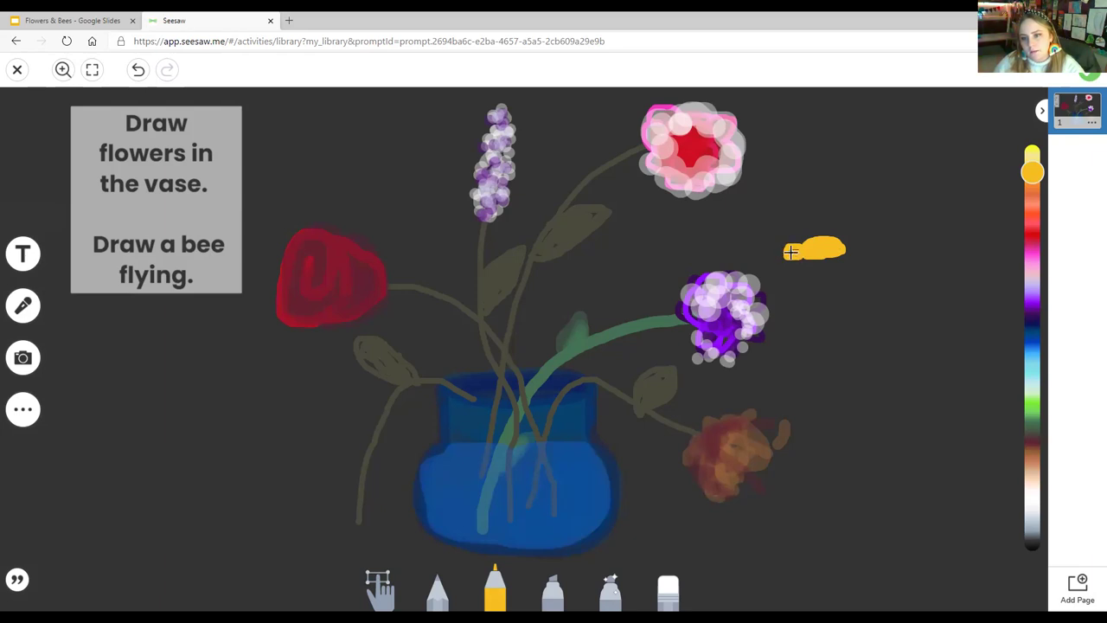
- Add black stripes across the bee's body with the fine pen at its thinnest size
click(1031, 554)
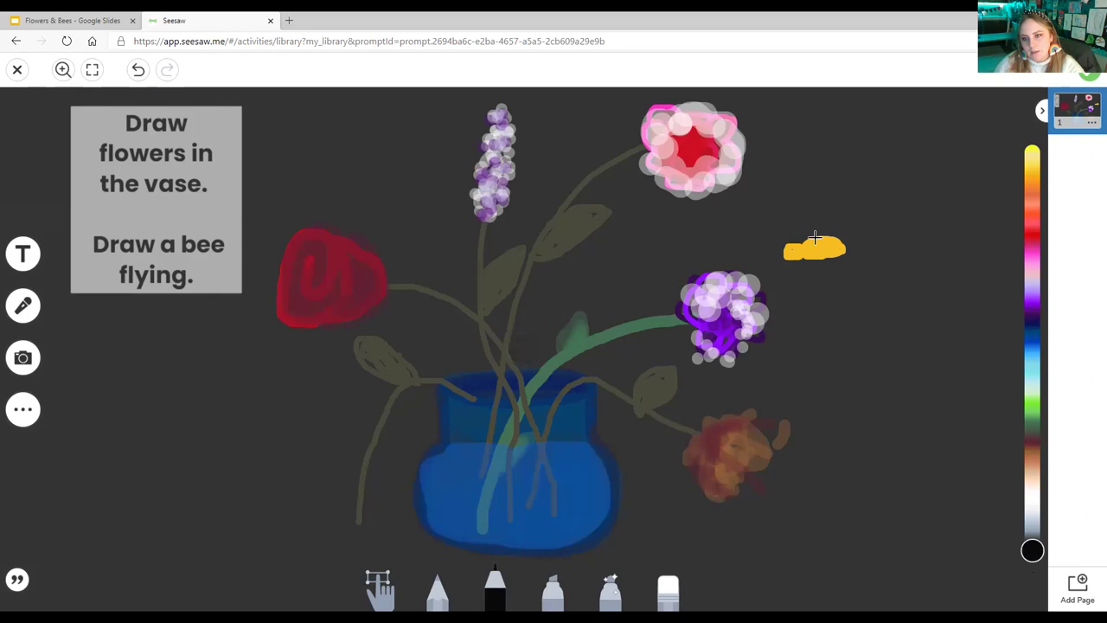
click(495, 592)
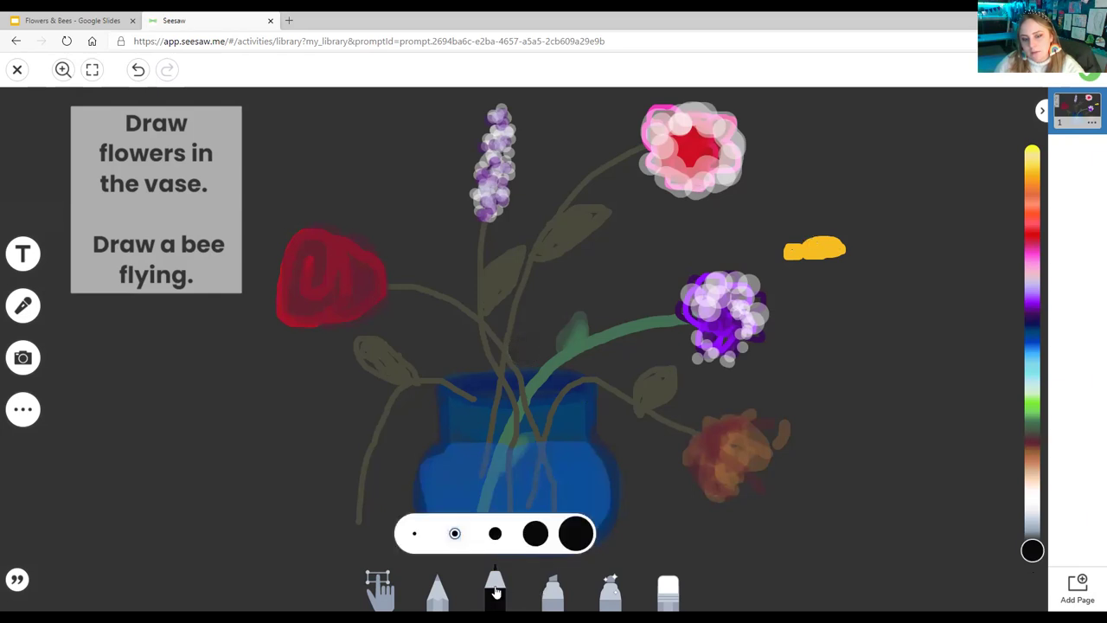
click(416, 534)
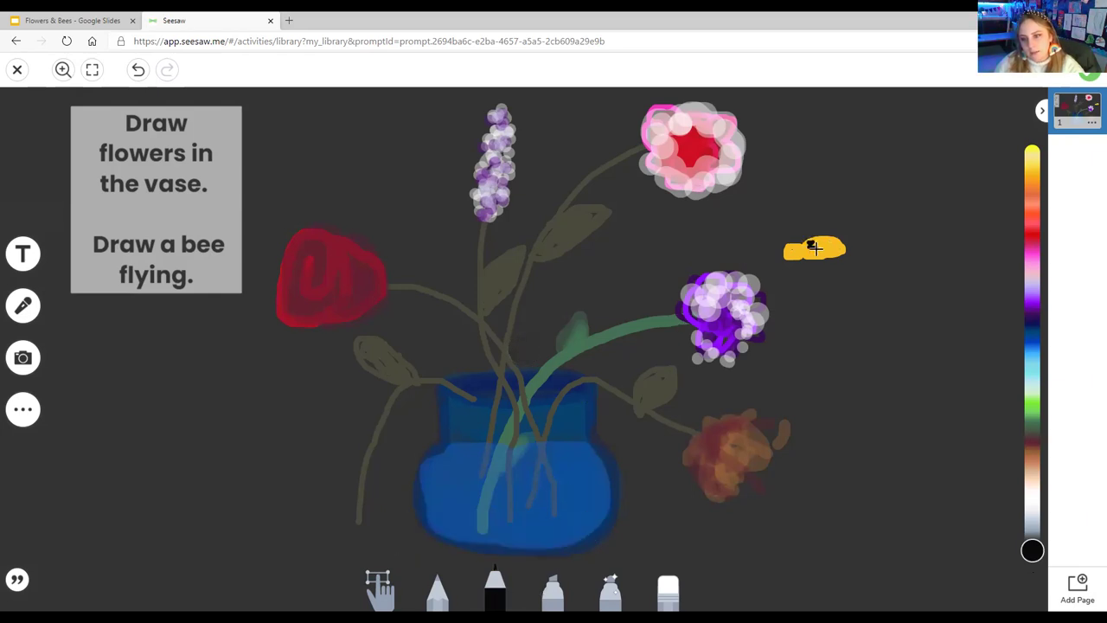
drag(814, 248, 810, 251)
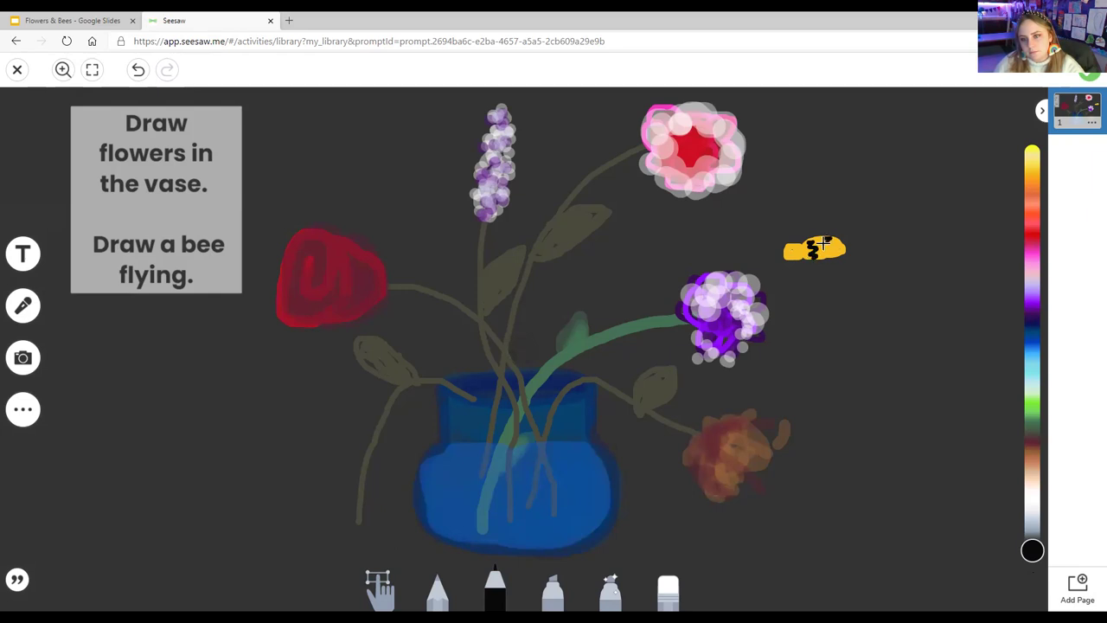
mouse_move(835, 241)
mouse_down()
mouse_move(838, 253)
mouse_move(854, 247)
mouse_move(812, 259)
mouse_up()
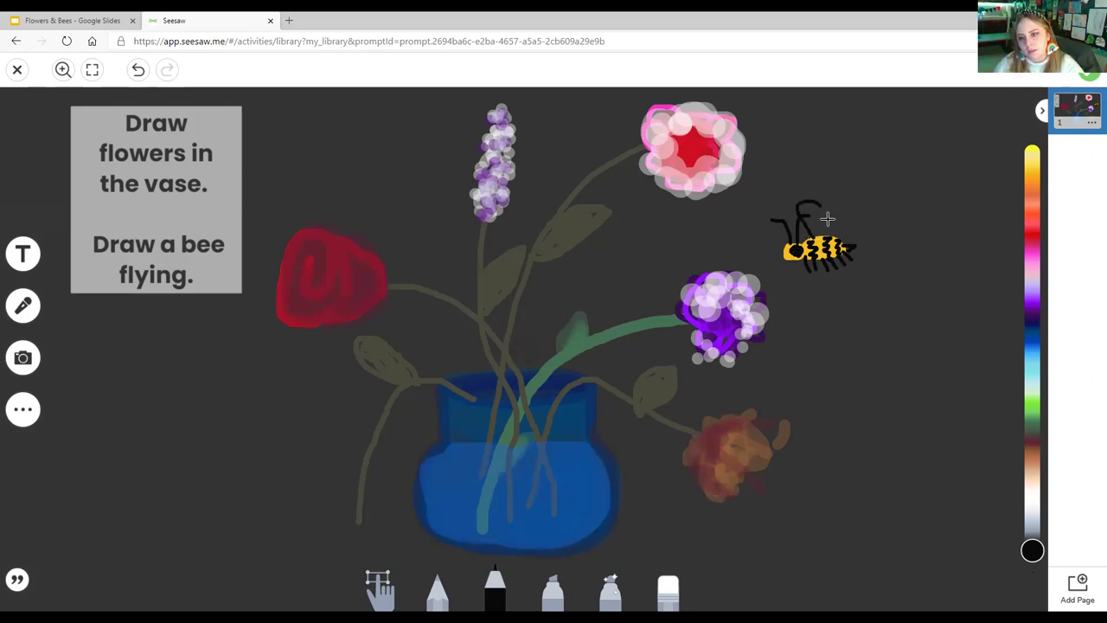
- Shade inside both bee wings with white translucent highlighter
click(556, 588)
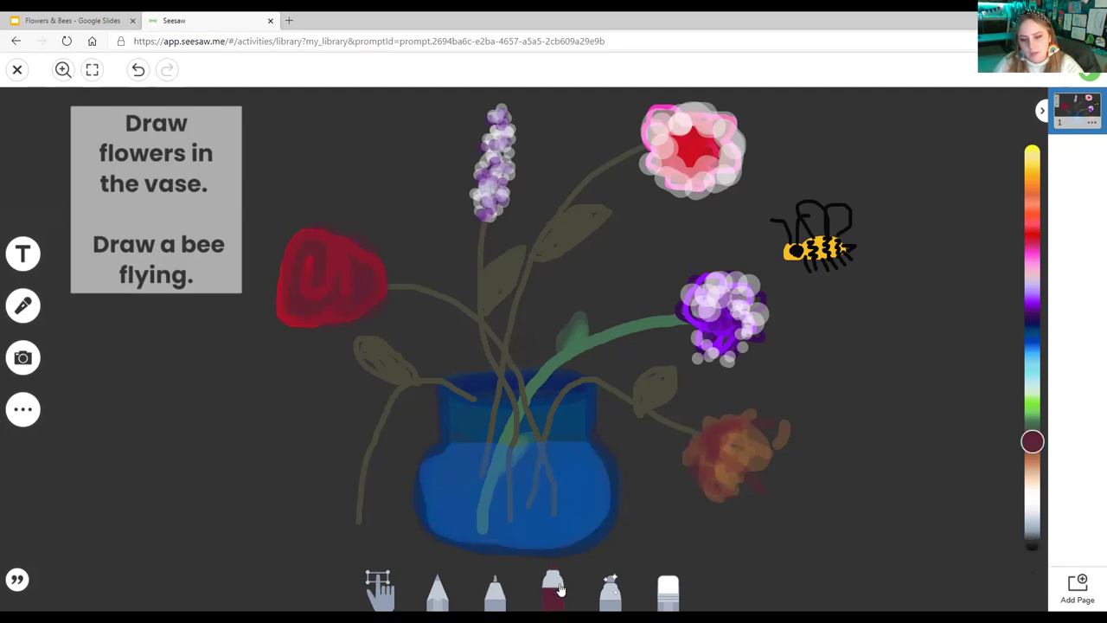
drag(1034, 443, 1037, 503)
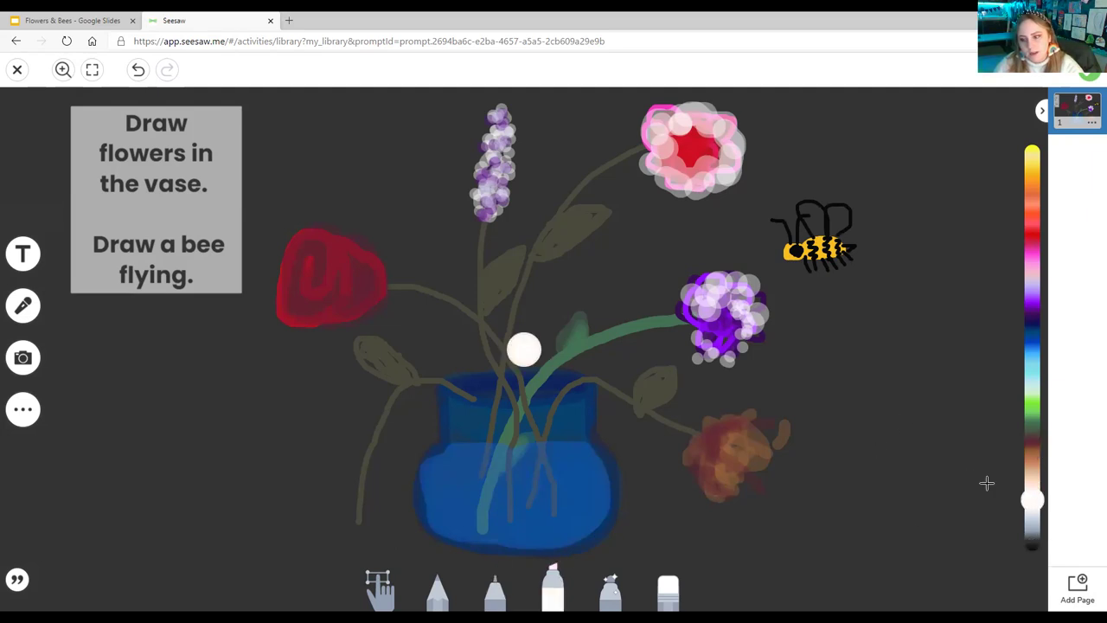
mouse_move(813, 232)
mouse_down()
mouse_move(806, 218)
mouse_move(842, 223)
mouse_up()
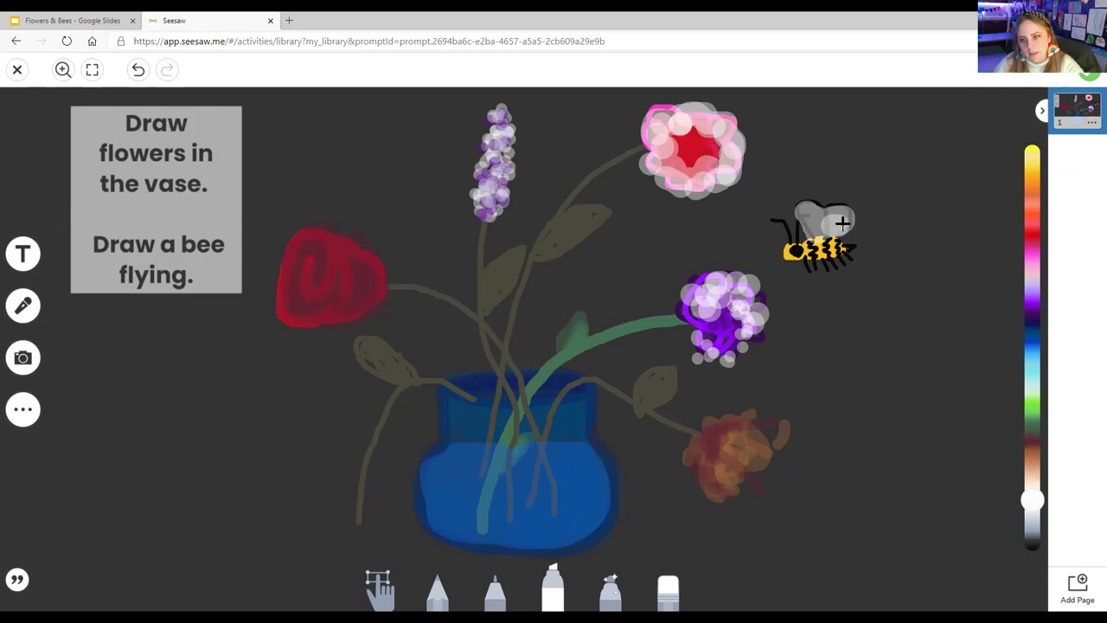